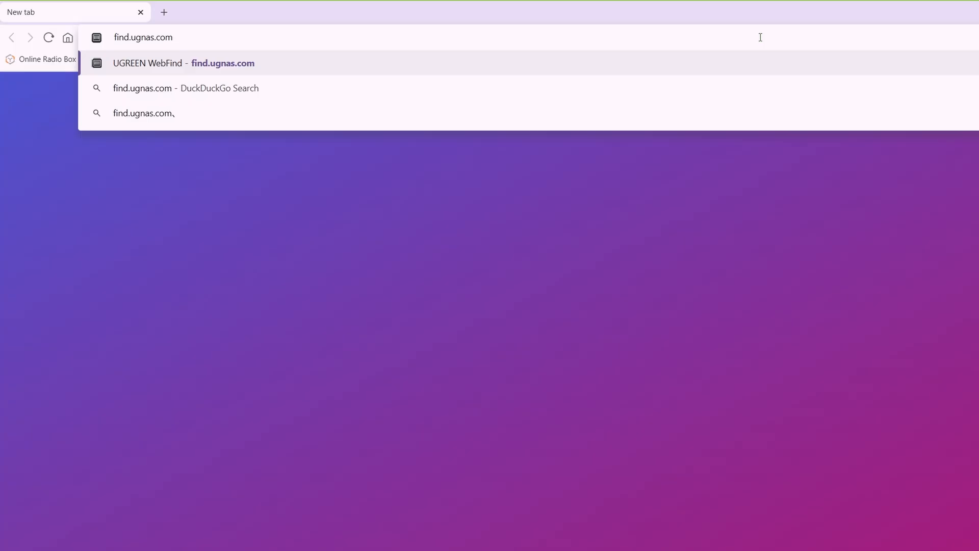
- Open UGREEN WebFind, then go to the NAS setup page at 192.168.1.244 in the browser
{"action": "key", "text": "Return"}
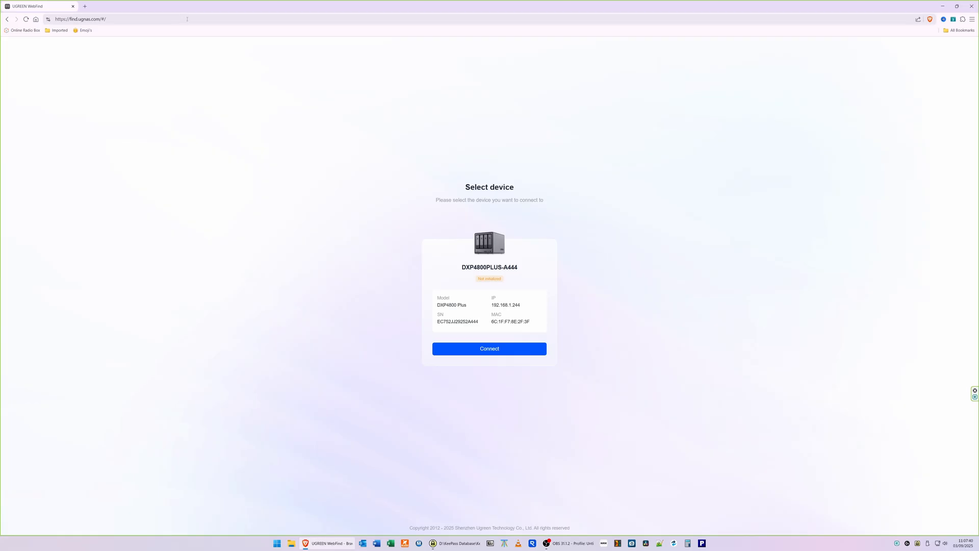
{"action": "left_click", "coordinate": [187, 19]}
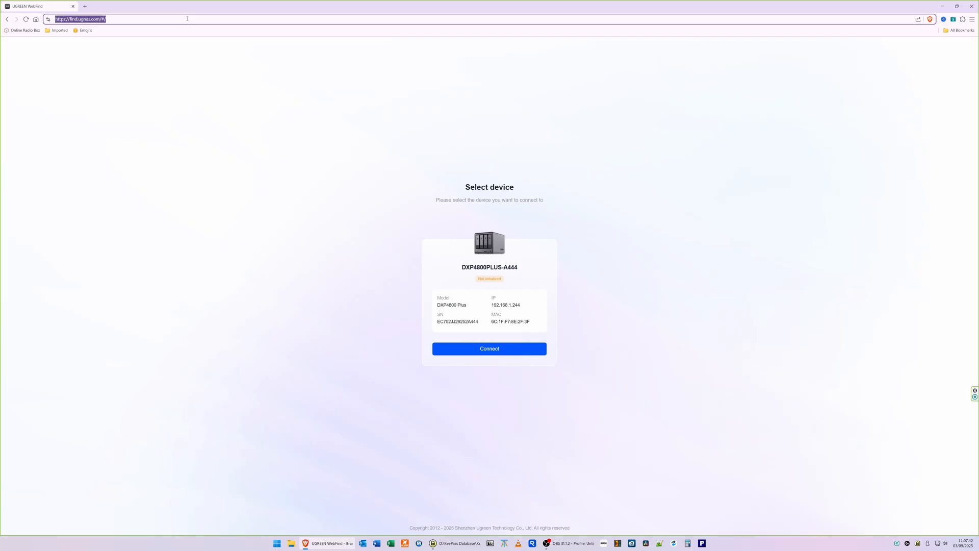
{"action": "type", "text": "192.168.1"}
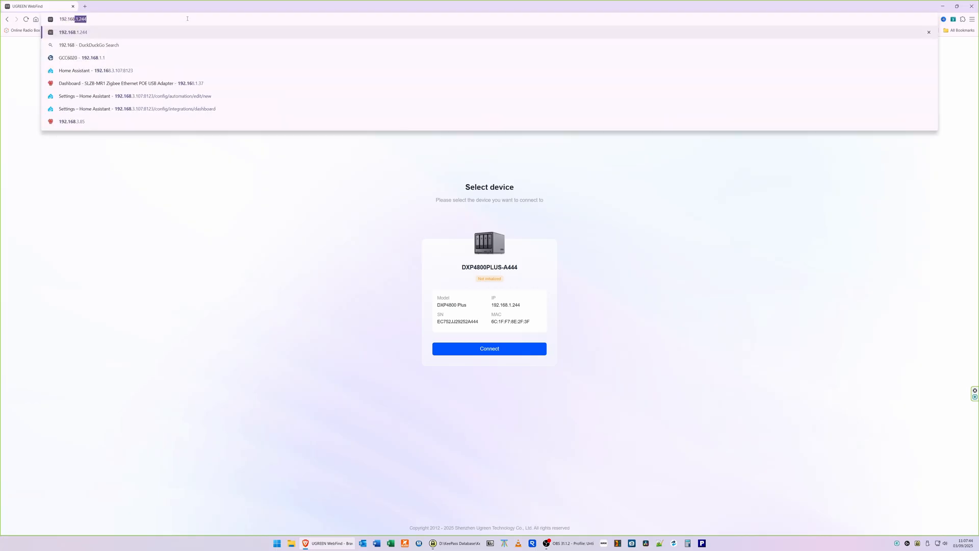
{"action": "type", "text": ".244"}
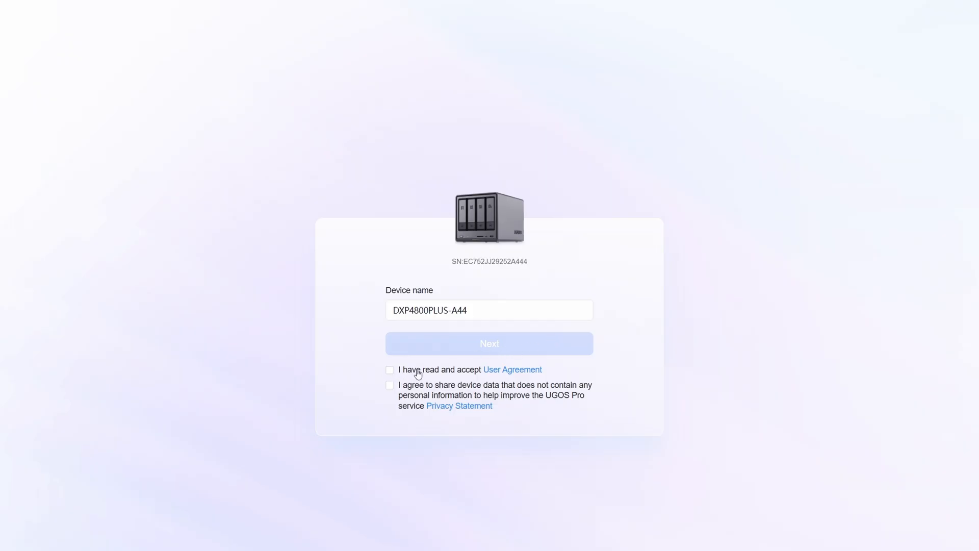
- Accept the User Agreement and continue past the device name page
{"action": "left_click", "coordinate": [391, 371]}
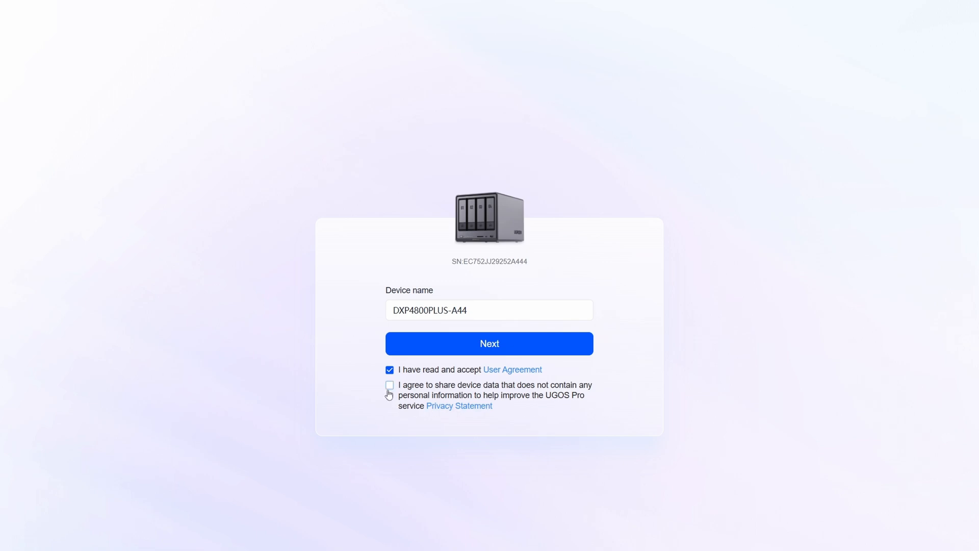
{"action": "left_click", "coordinate": [494, 347]}
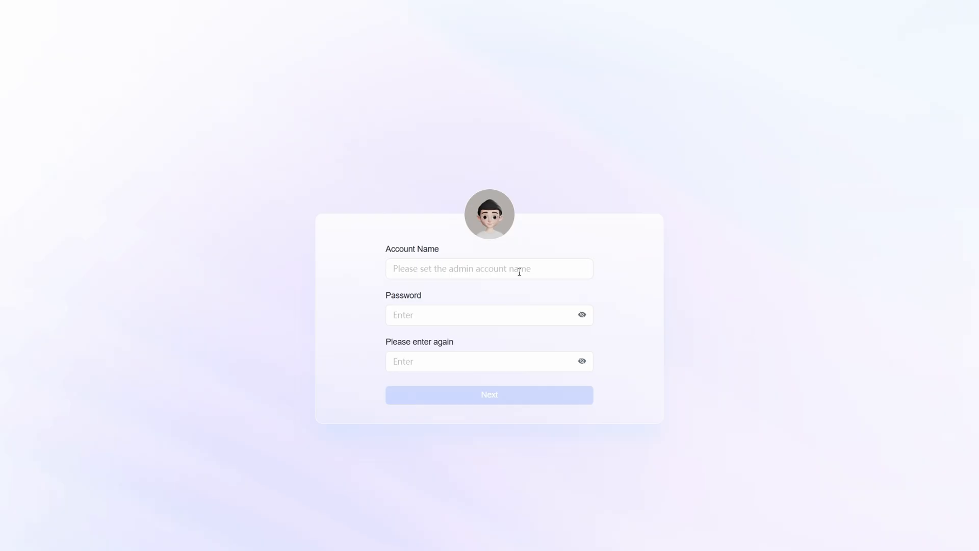
- Create the admin account by entering an account name and a password twice, then continue
{"action": "left_click", "coordinate": [520, 270]}
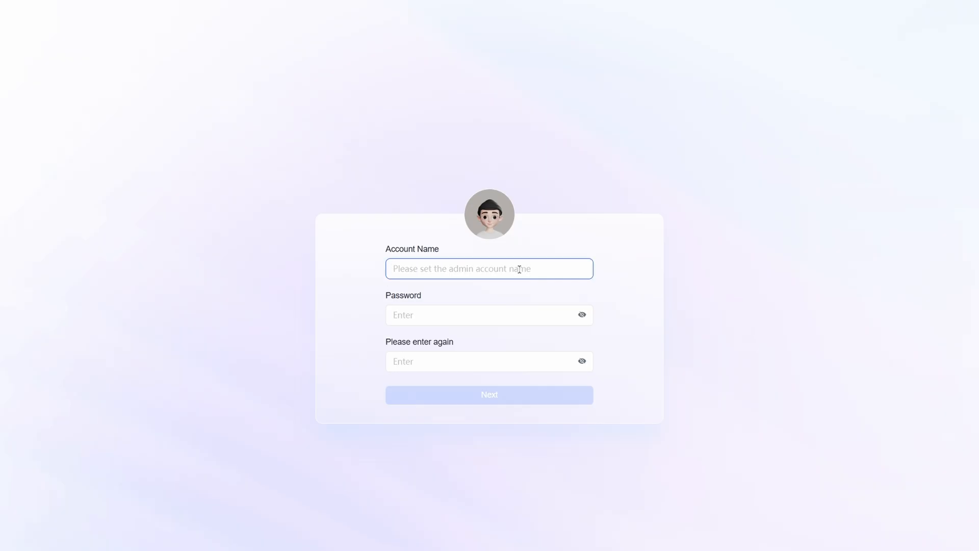
{"action": "type", "text": "Tim"}
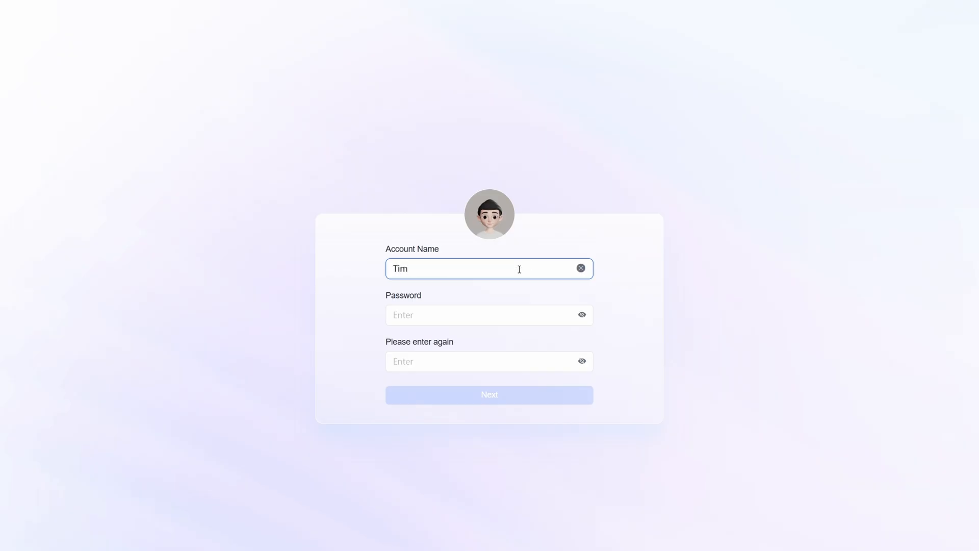
{"action": "left_click", "coordinate": [460, 314]}
{"action": "type", "text": "123456••••••"}
{"action": "key", "text": "Tab"}
{"action": "type", "text": "1"}
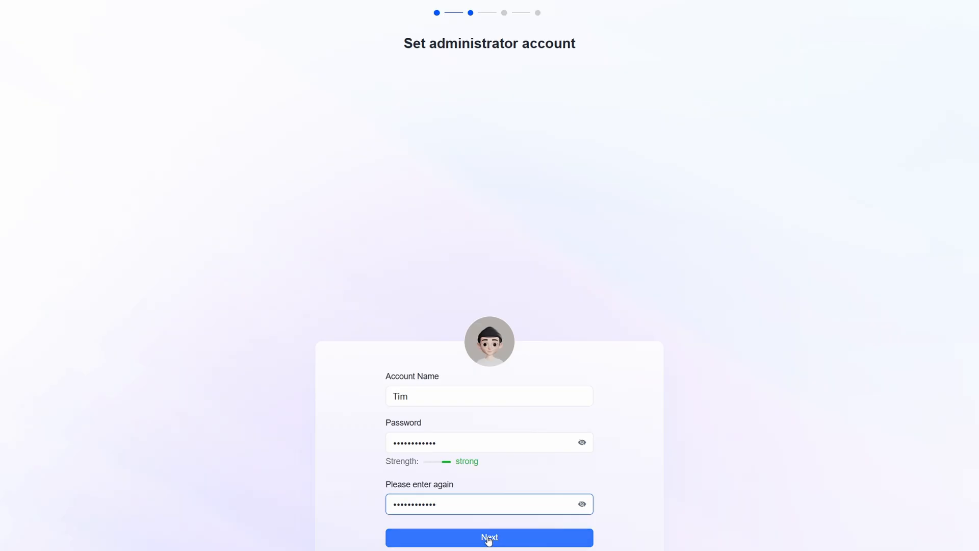
{"action": "left_click", "coordinate": [488, 538]}
{"action": "left_click", "coordinate": [488, 538]}
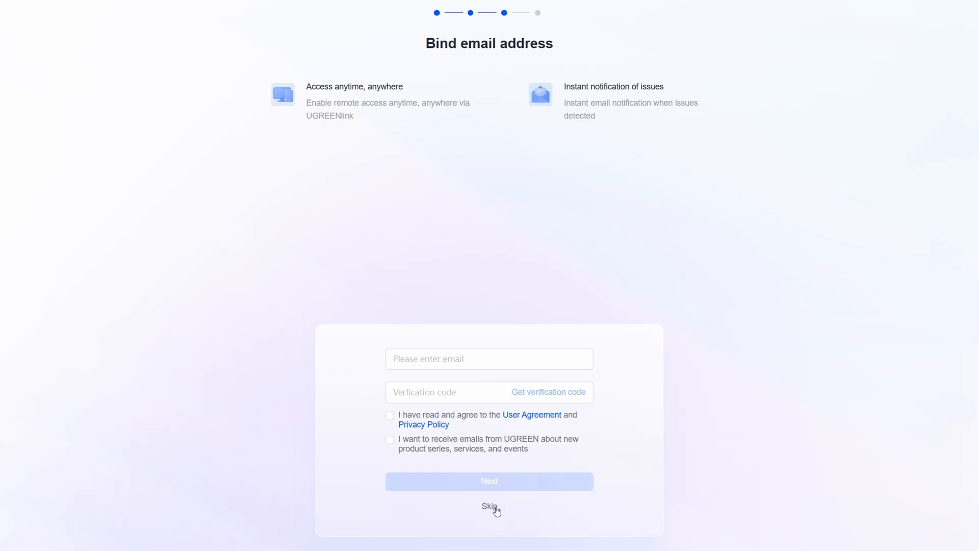
- Skip binding an email address and confirm skipping remote access
{"action": "left_click", "coordinate": [489, 506]}
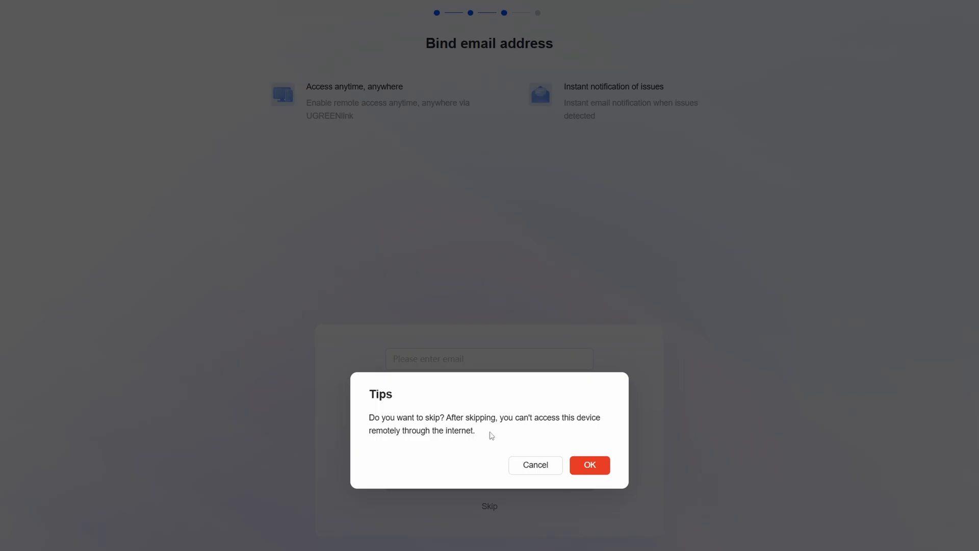
{"action": "left_click", "coordinate": [533, 465]}
{"action": "left_click", "coordinate": [501, 360]}
{"action": "left_click", "coordinate": [474, 402]}
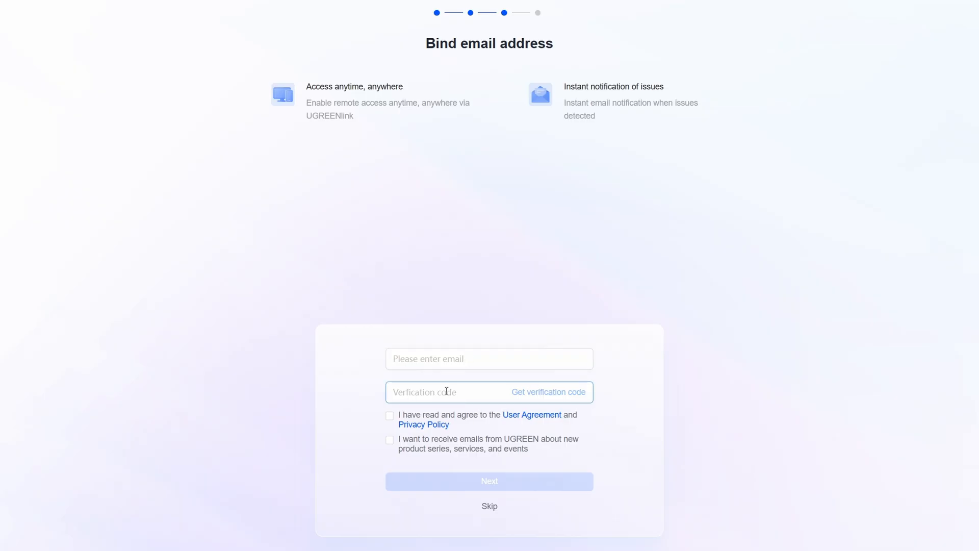
{"action": "left_click", "coordinate": [396, 358]}
{"action": "left_click", "coordinate": [490, 507]}
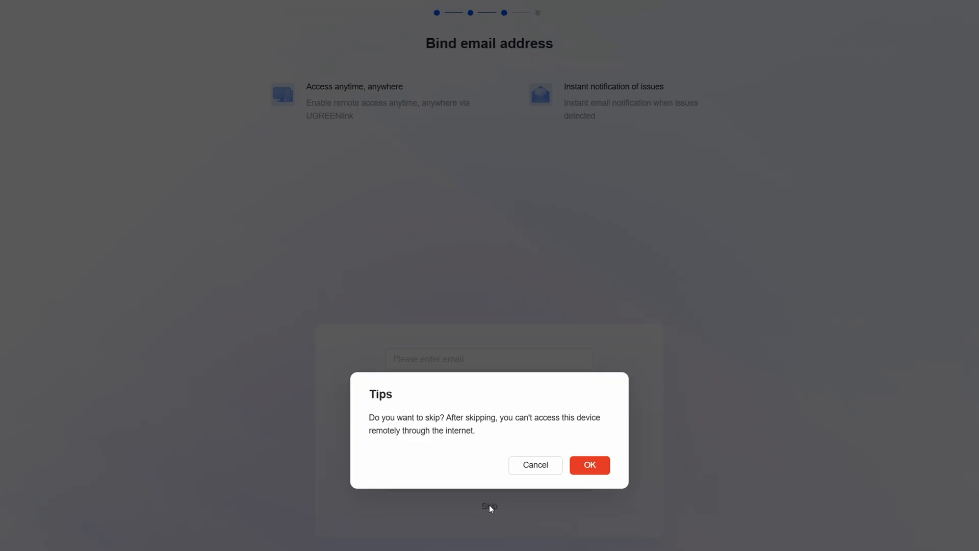
{"action": "left_click", "coordinate": [592, 465]}
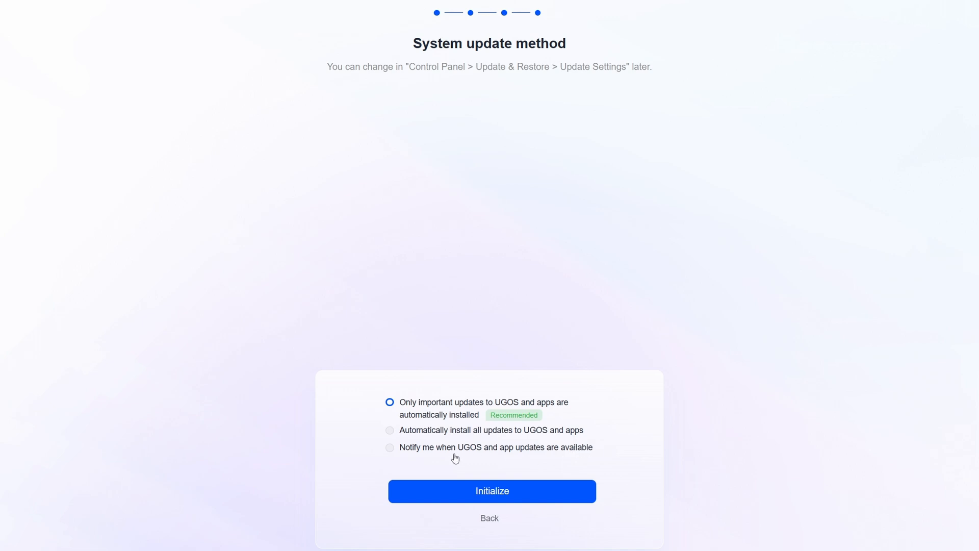
- Choose to be notified when UGOS and app updates are available and initialize the NAS
{"action": "left_click", "coordinate": [390, 449]}
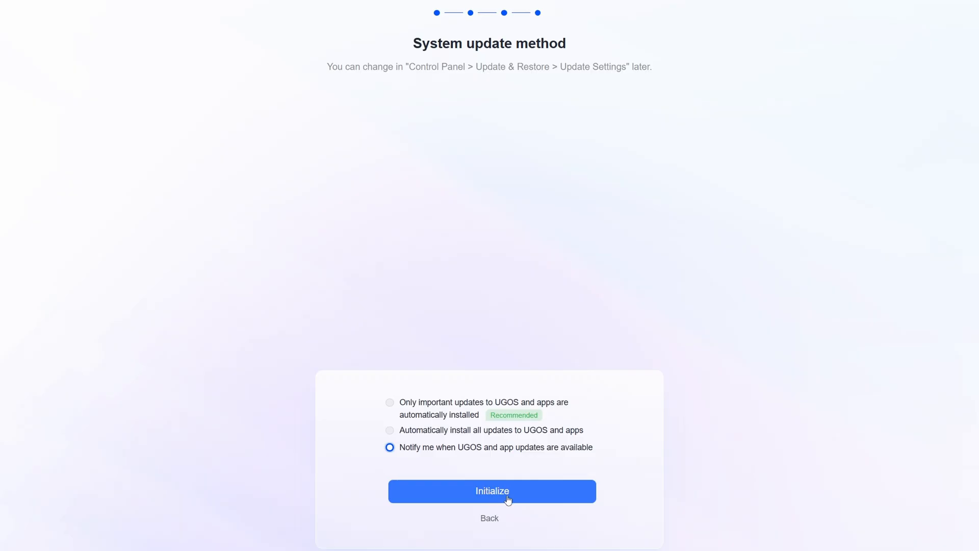
{"action": "left_click", "coordinate": [491, 492]}
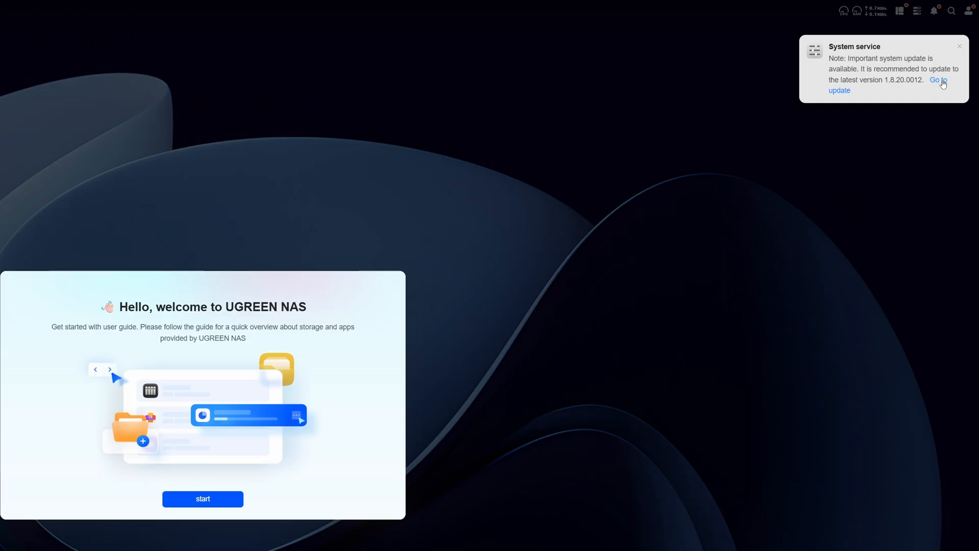
- Open the system update page from the notification and step through the four-page welcome guide
{"action": "left_click", "coordinate": [943, 83]}
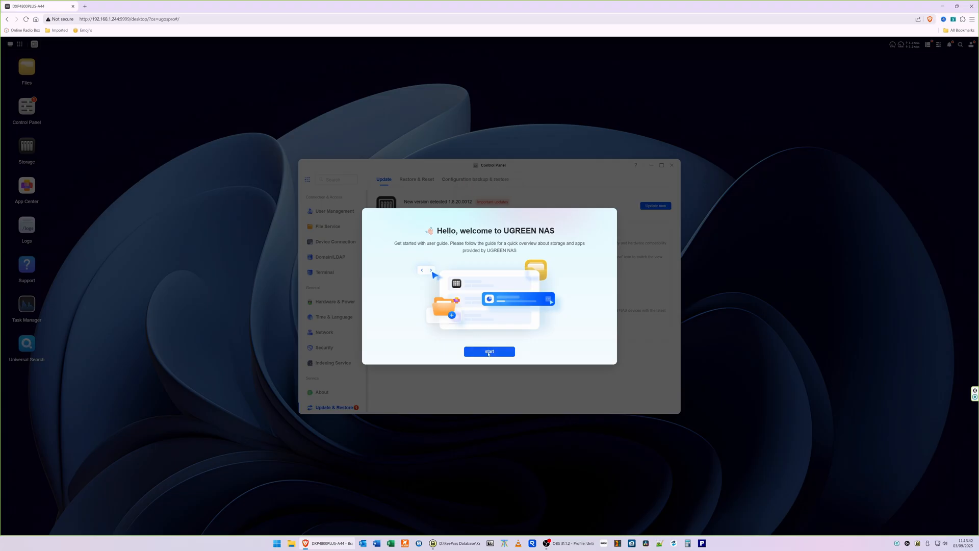
{"action": "left_click", "coordinate": [489, 352]}
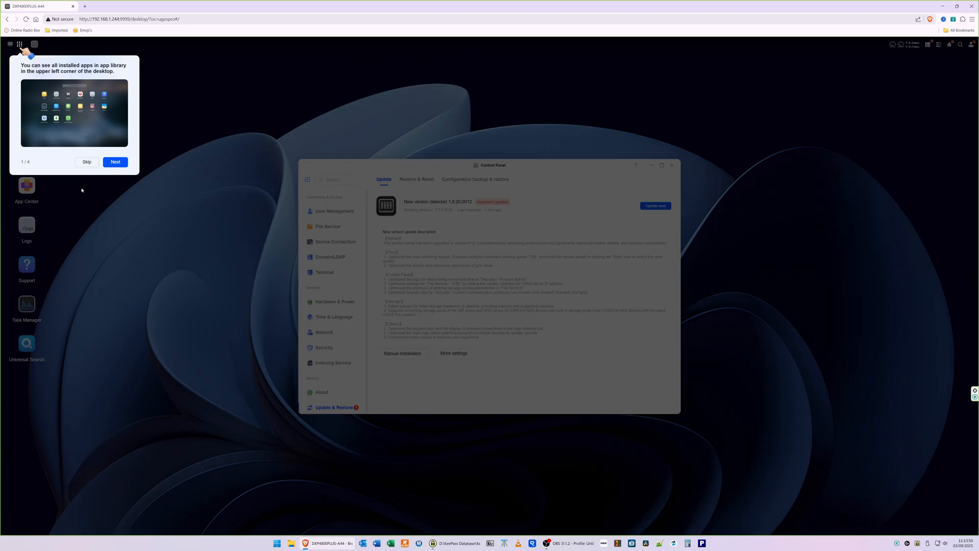
{"action": "left_click", "coordinate": [120, 163]}
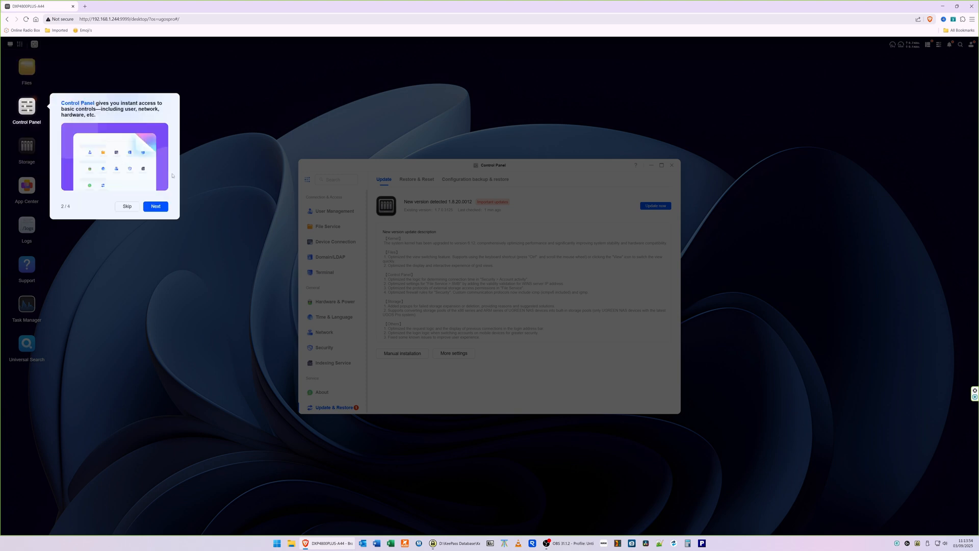
{"action": "left_click", "coordinate": [162, 207]}
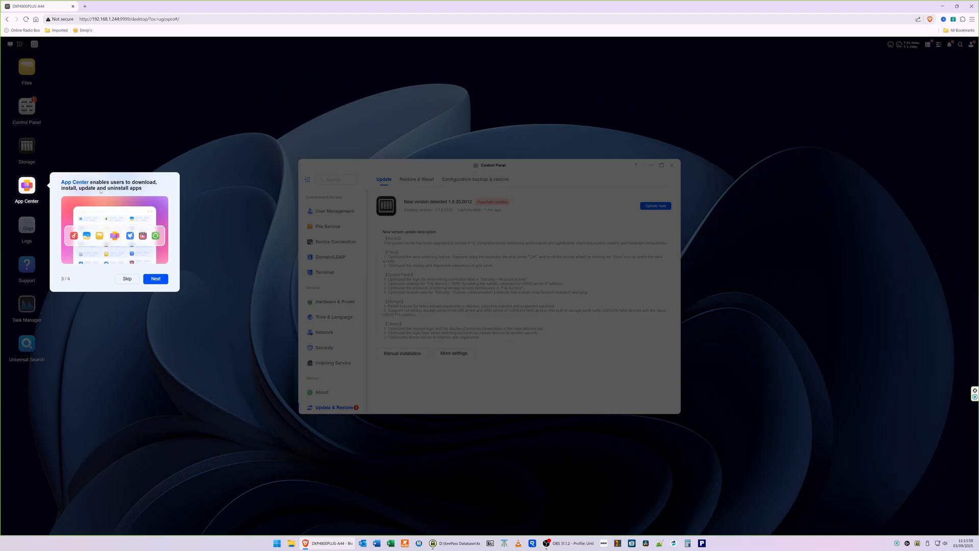
{"action": "left_click", "coordinate": [160, 280]}
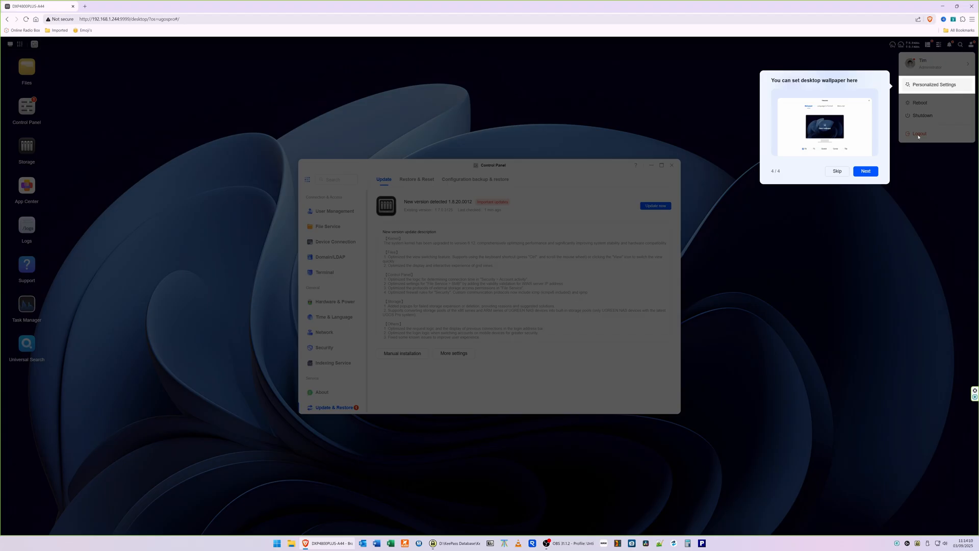
{"action": "left_click", "coordinate": [866, 171]}
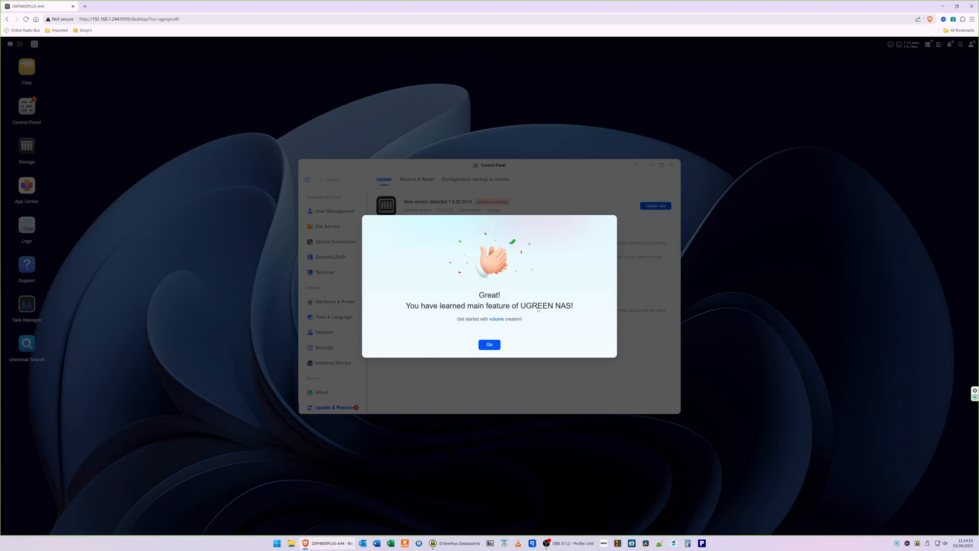
- Go to volume creation from the guide and start creating a storage pool in Storage
{"action": "left_click", "coordinate": [489, 345]}
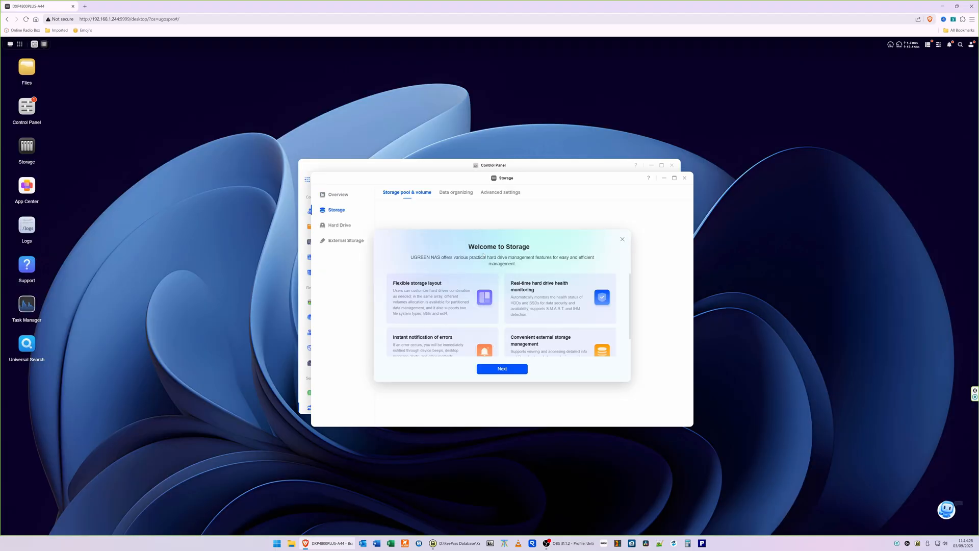
{"action": "left_click", "coordinate": [508, 370]}
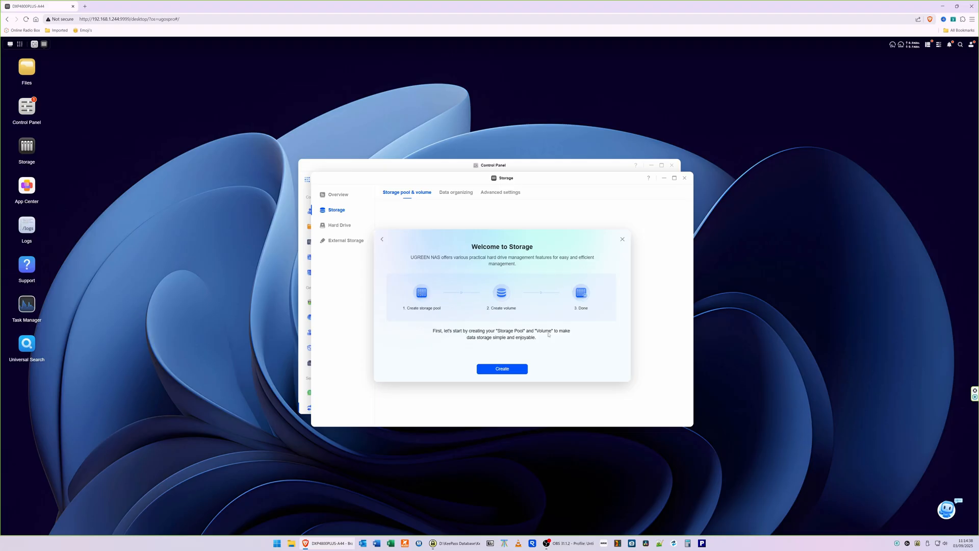
{"action": "left_click", "coordinate": [506, 370]}
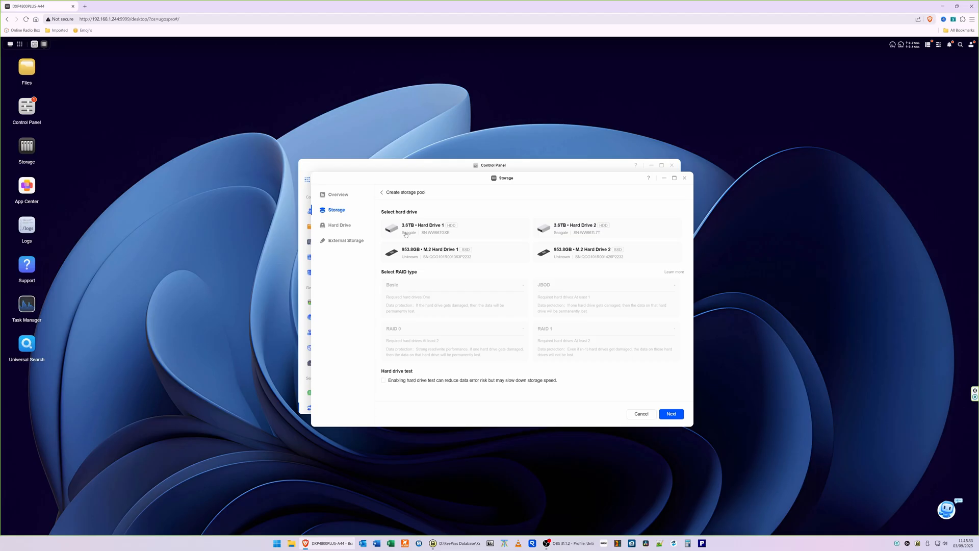
- Select both 3.6TB hard drives and choose RAID 1 for the new storage pool
{"action": "left_click", "coordinate": [426, 231]}
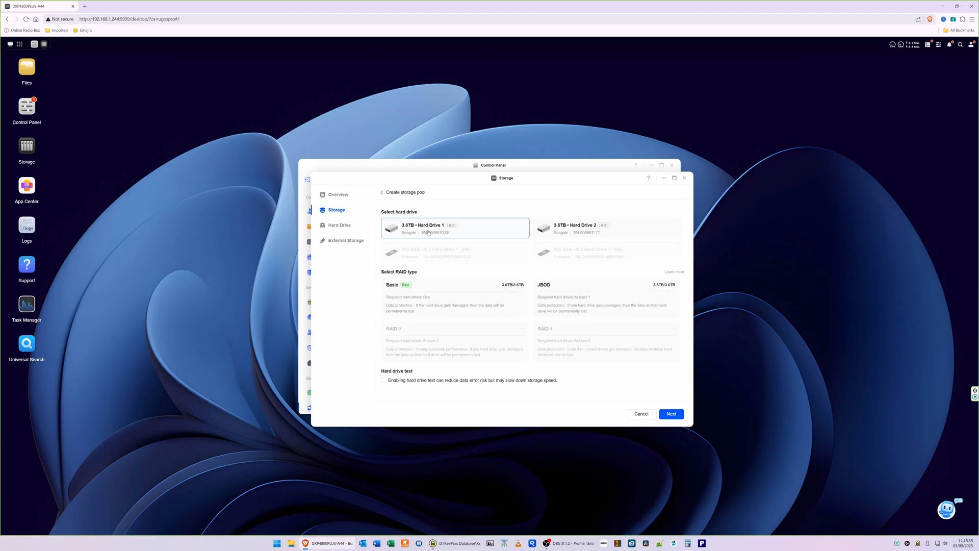
{"action": "left_click", "coordinate": [608, 226]}
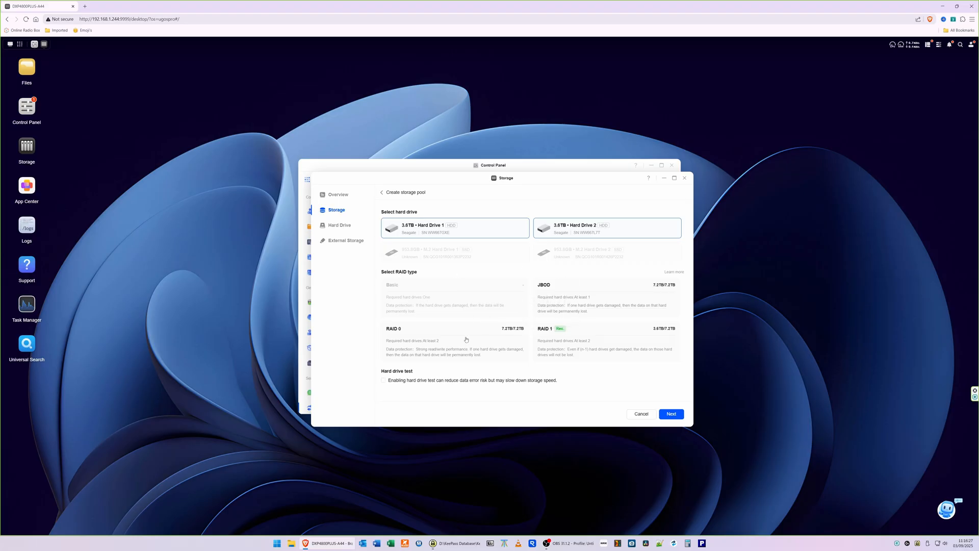
{"action": "left_click", "coordinate": [602, 340]}
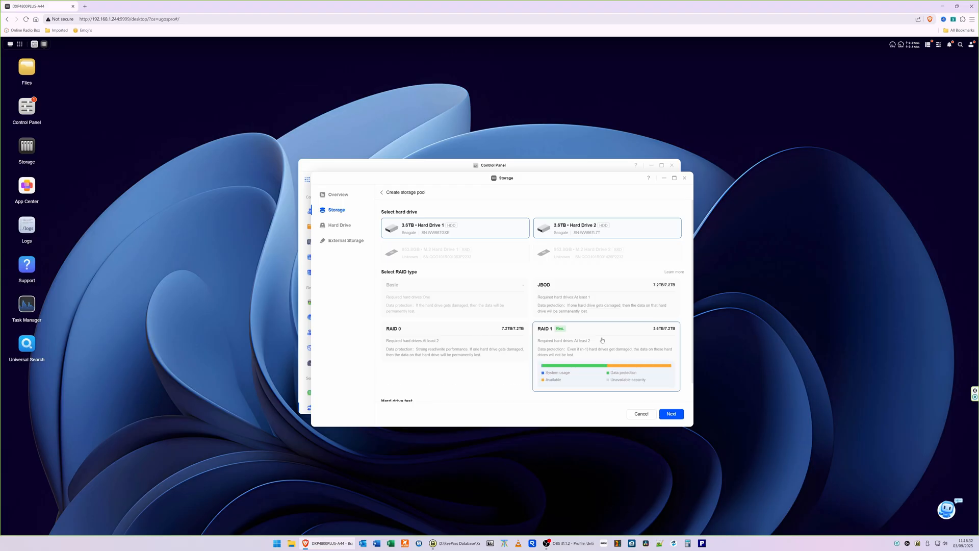
{"action": "left_click", "coordinate": [673, 415]}
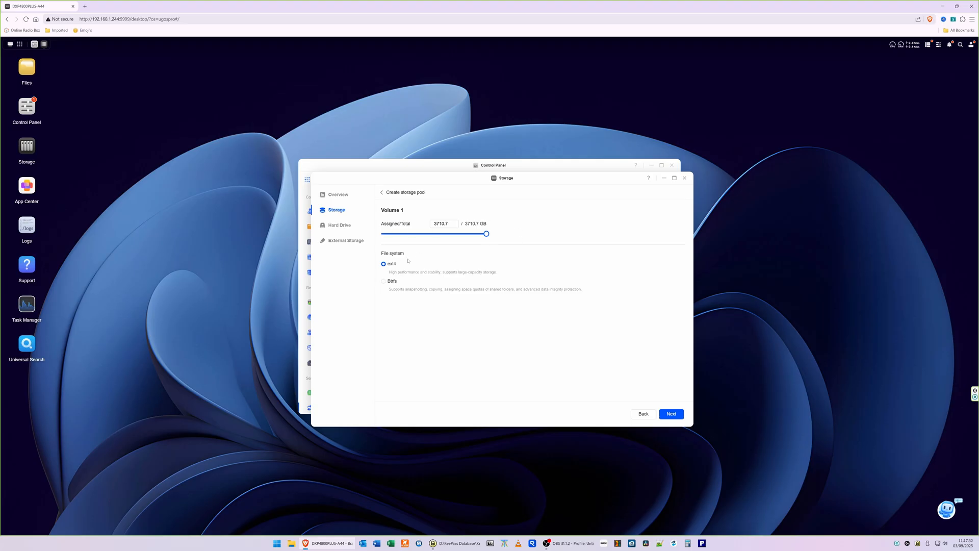
- Set Volume 1 to the full capacity with the ext4 file system and continue to the preview
{"action": "mouse_move", "coordinate": [487, 234]}
{"action": "left_click_drag", "start_coordinate": [487, 234], "coordinate": [447, 234]}
{"action": "left_click_drag", "start_coordinate": [448, 234], "coordinate": [561, 242]}
{"action": "left_click", "coordinate": [672, 414]}
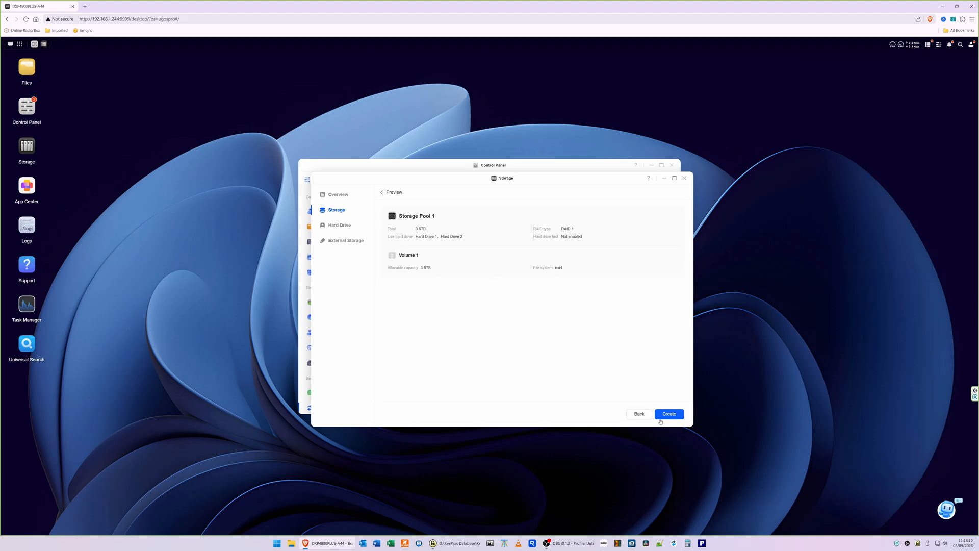
- Create the storage pool, confirm formatting both drives, and enter the account password to validate
{"action": "left_click", "coordinate": [676, 415]}
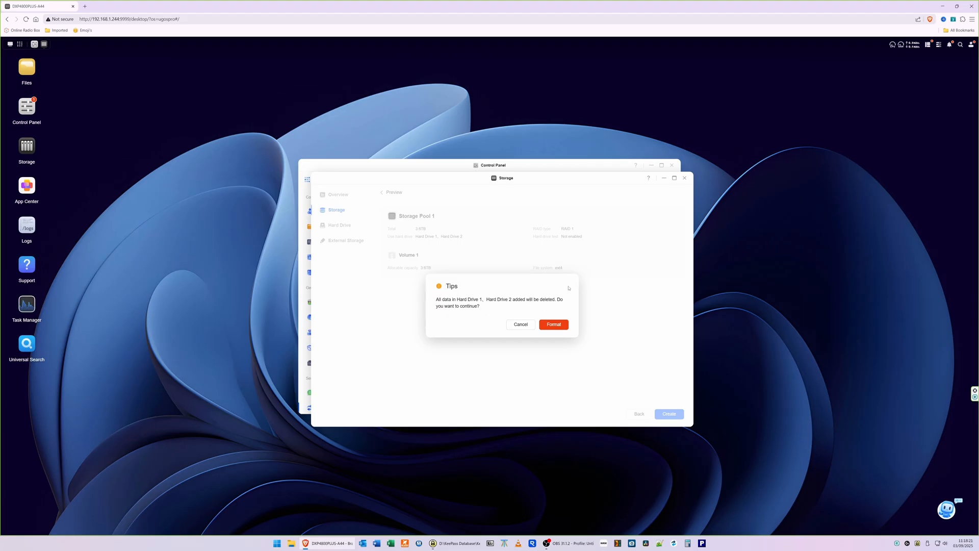
{"action": "left_click", "coordinate": [559, 327]}
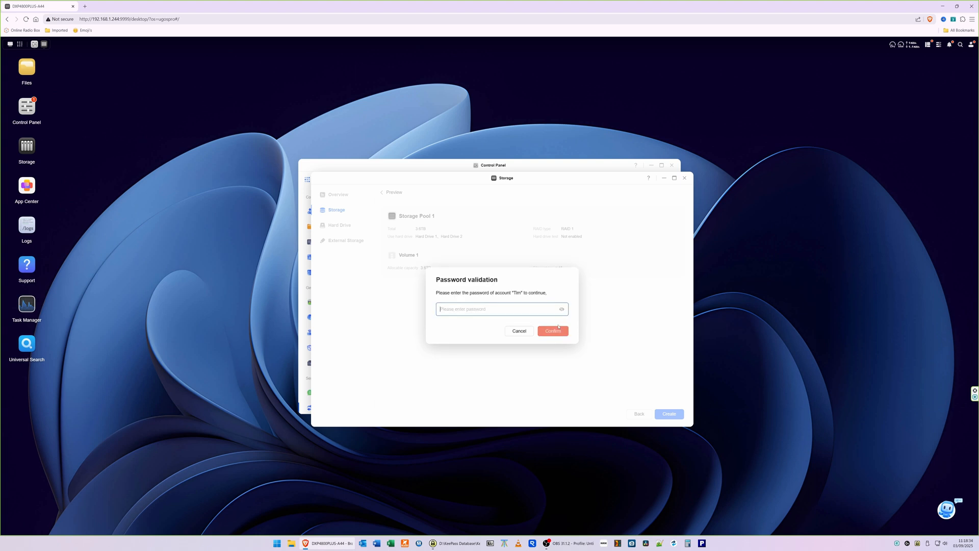
{"action": "key", "text": "ctrl+v"}
{"action": "left_click", "coordinate": [566, 331]}
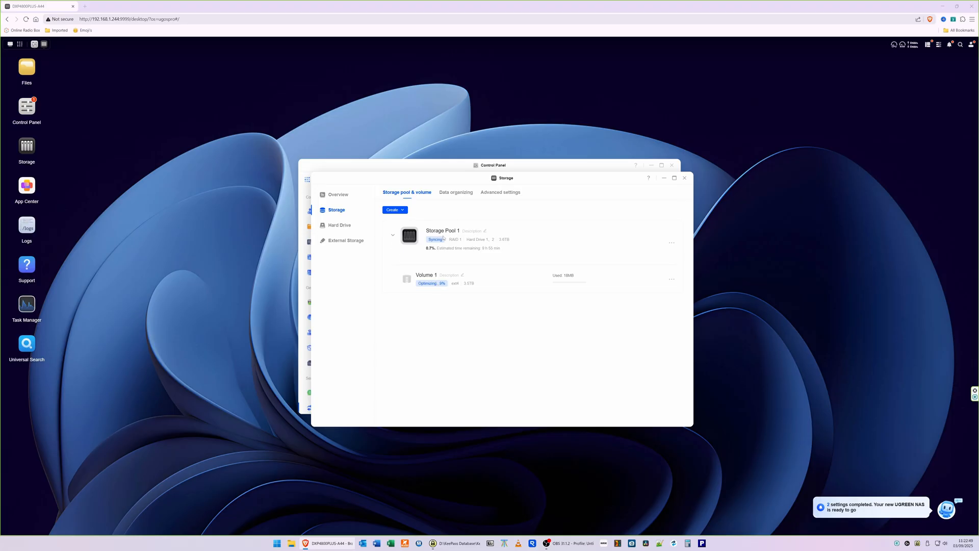
- Open the M.2 drive's usage options and start creating an SSD cache for Storage Pool 1
{"action": "left_click", "coordinate": [335, 225]}
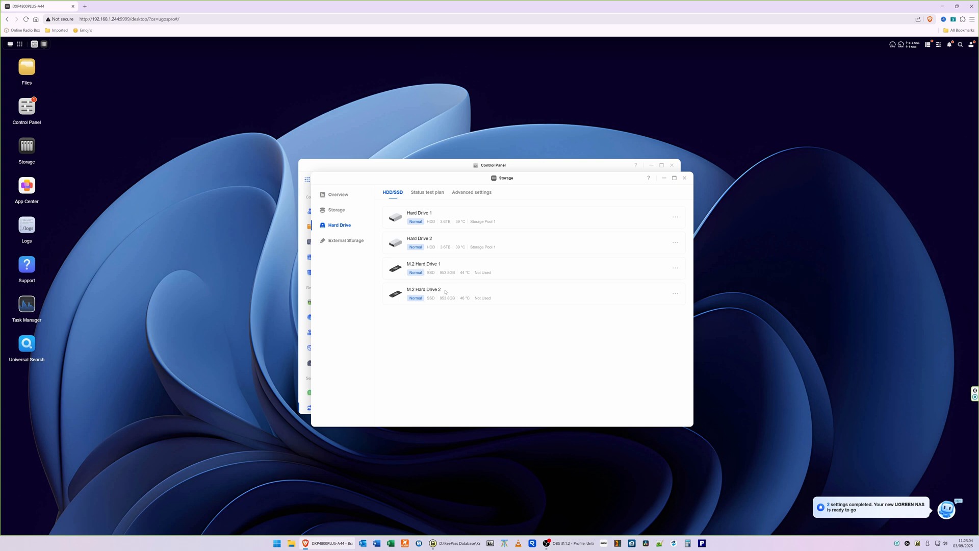
{"action": "left_click", "coordinate": [676, 268]}
{"action": "left_click", "coordinate": [643, 284]}
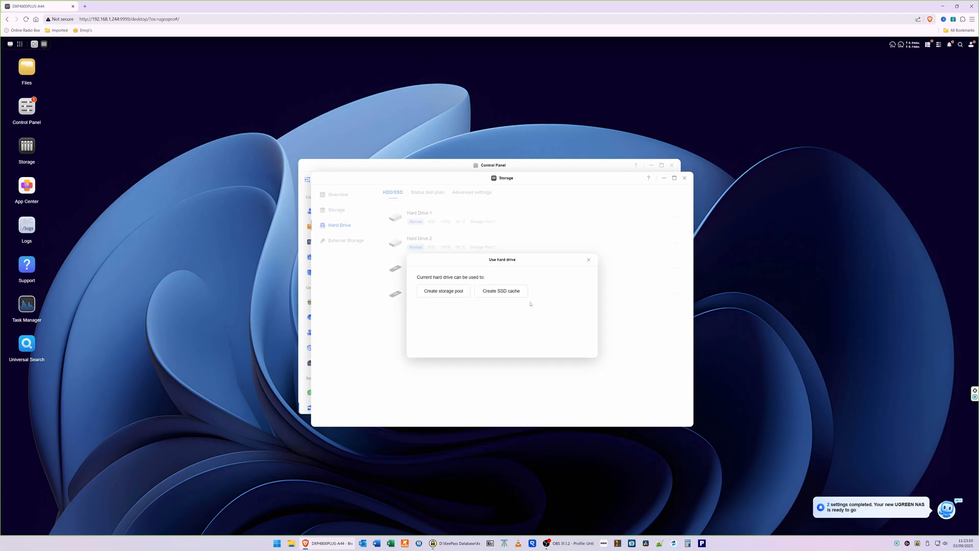
{"action": "left_click", "coordinate": [506, 292]}
{"action": "left_click", "coordinate": [434, 307]}
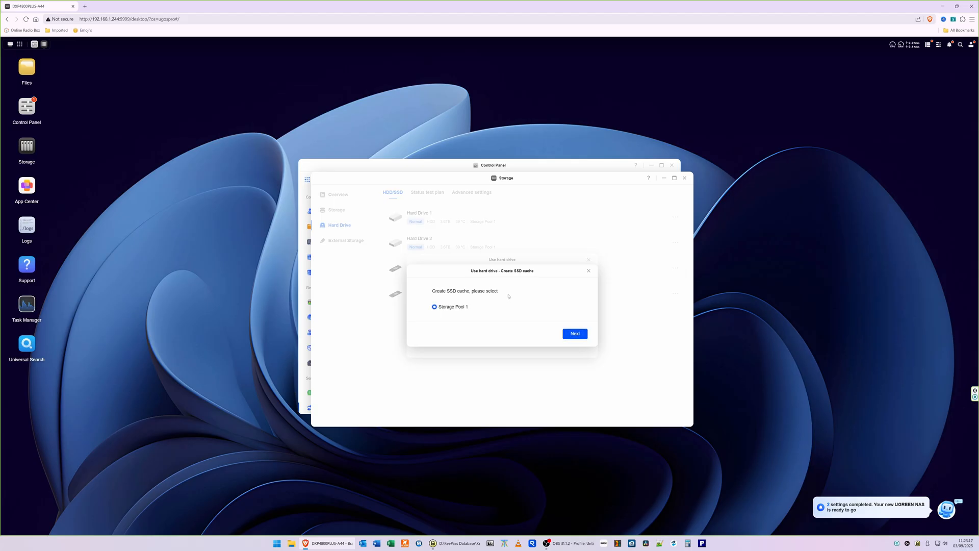
{"action": "left_click", "coordinate": [574, 333]}
- Choose Volume 1 with Read/write cache mode and confirm the data-loss risk warning
{"action": "left_click", "coordinate": [512, 281]}
{"action": "left_click", "coordinate": [487, 306]}
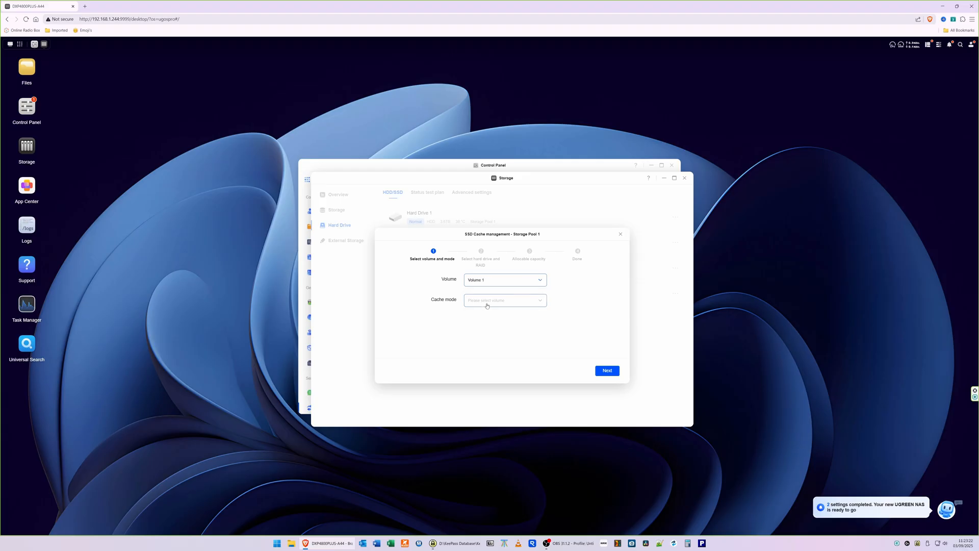
{"action": "left_click", "coordinate": [502, 301]}
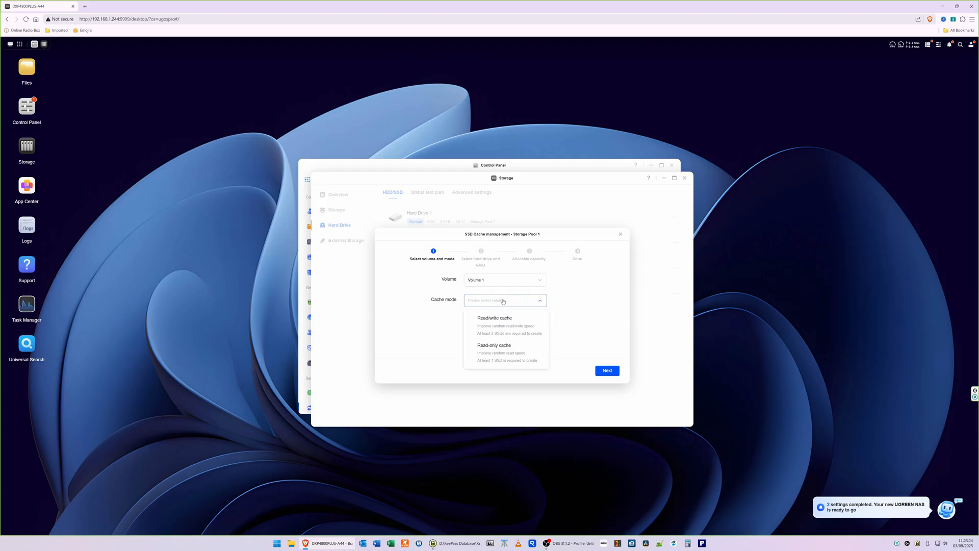
{"action": "left_click", "coordinate": [503, 322]}
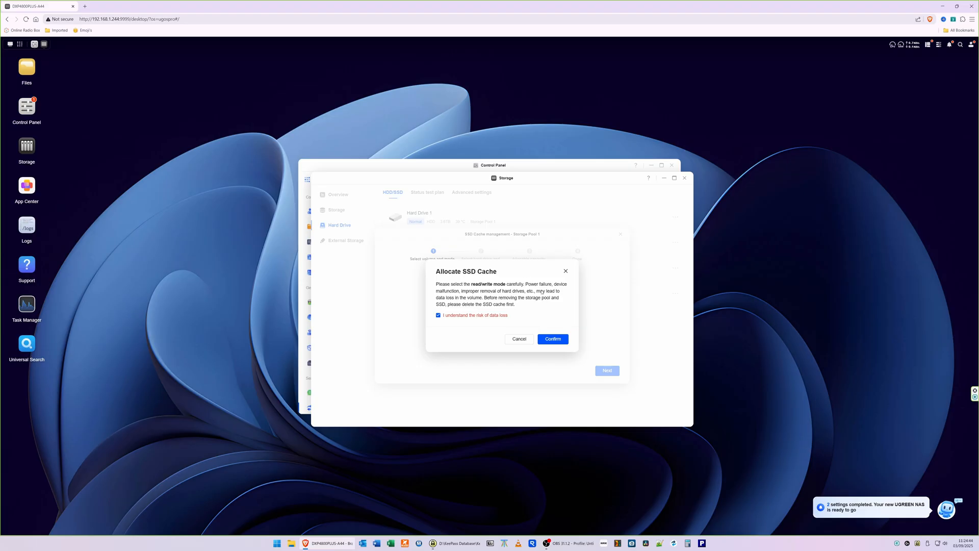
{"action": "left_click", "coordinate": [553, 339]}
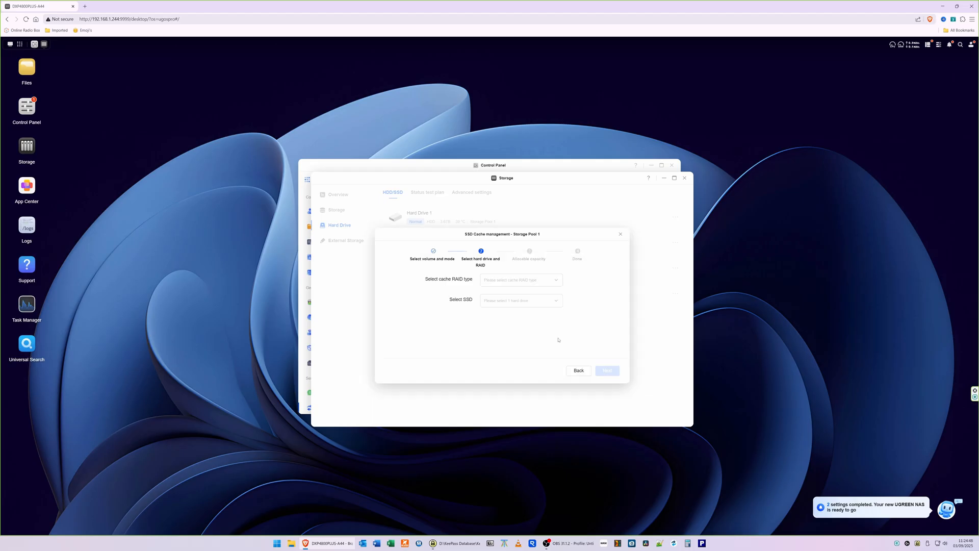
- Set the cache RAID type to RAID 1, select M.2 Hard Drive 1 and 2, and continue
{"action": "left_click", "coordinate": [521, 280]}
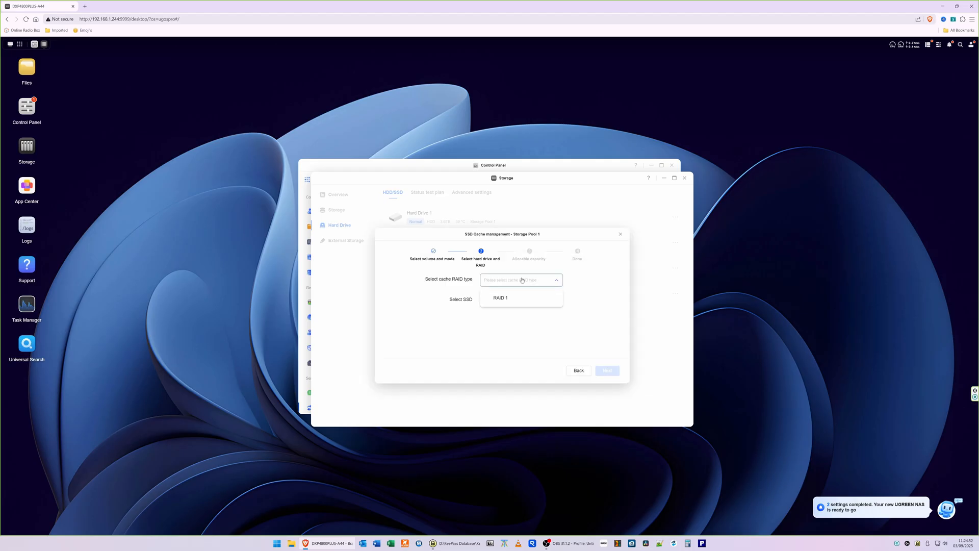
{"action": "left_click", "coordinate": [504, 300]}
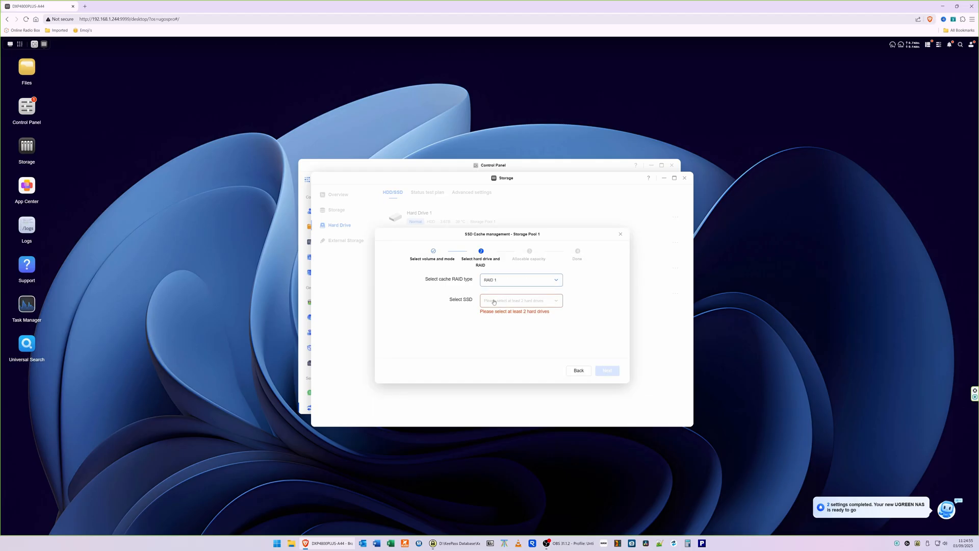
{"action": "left_click", "coordinate": [516, 301]}
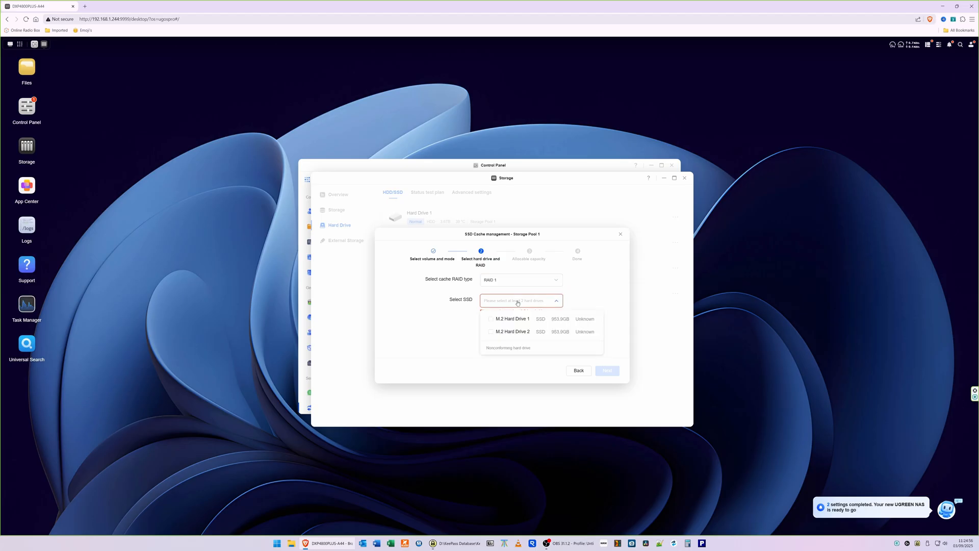
{"action": "left_click", "coordinate": [492, 319]}
{"action": "left_click", "coordinate": [492, 333]}
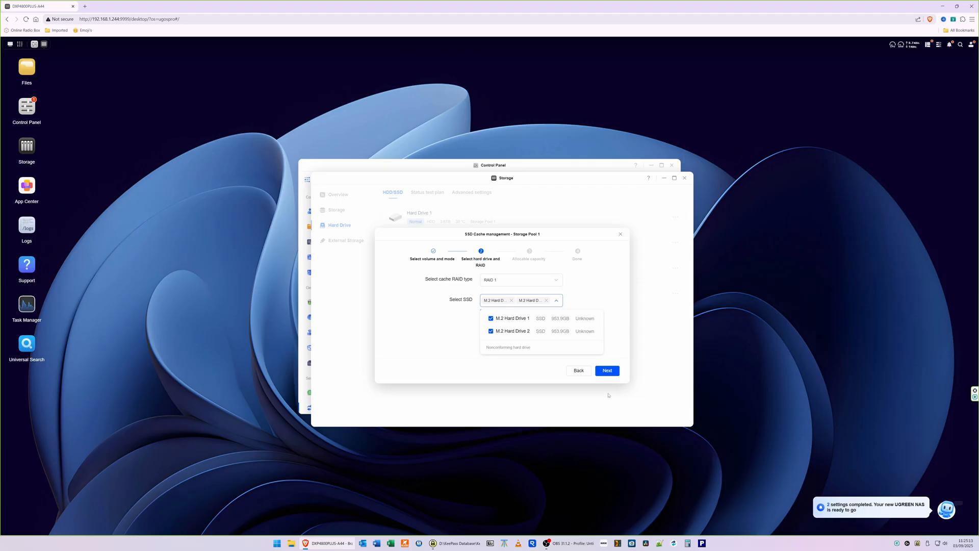
{"action": "left_click", "coordinate": [611, 373]}
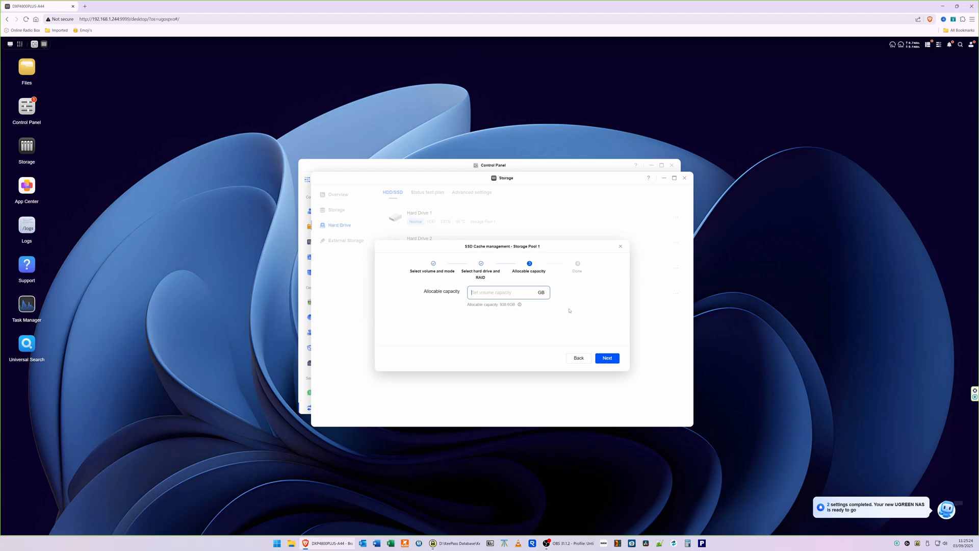
- Enter the cache's allocable capacity in GB and apply the SSD cache settings
{"action": "type", "text": "938.6"}
{"action": "left_click", "coordinate": [610, 360]}
{"action": "left_click", "coordinate": [612, 375]}
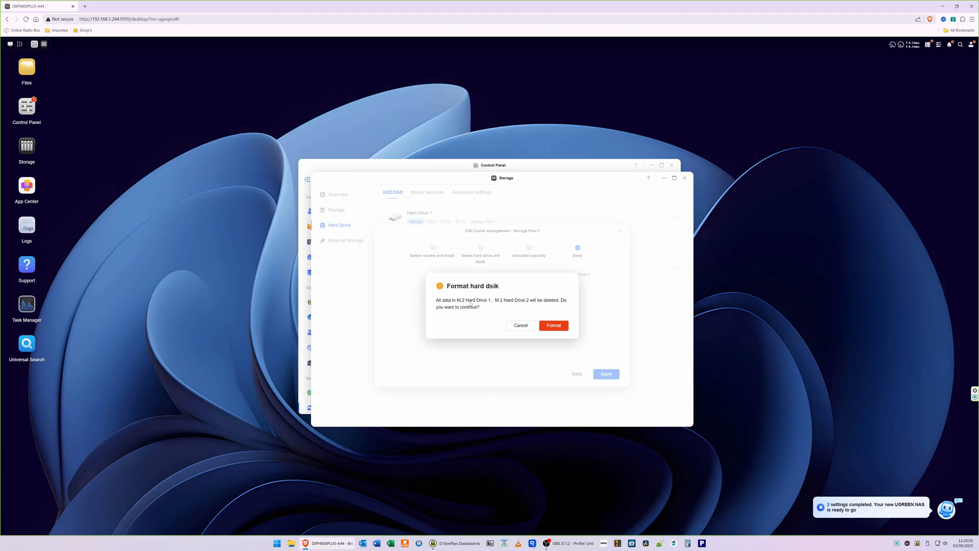
- Confirm formatting both M.2 drives and enter the account password to validate
{"action": "left_click", "coordinate": [555, 326]}
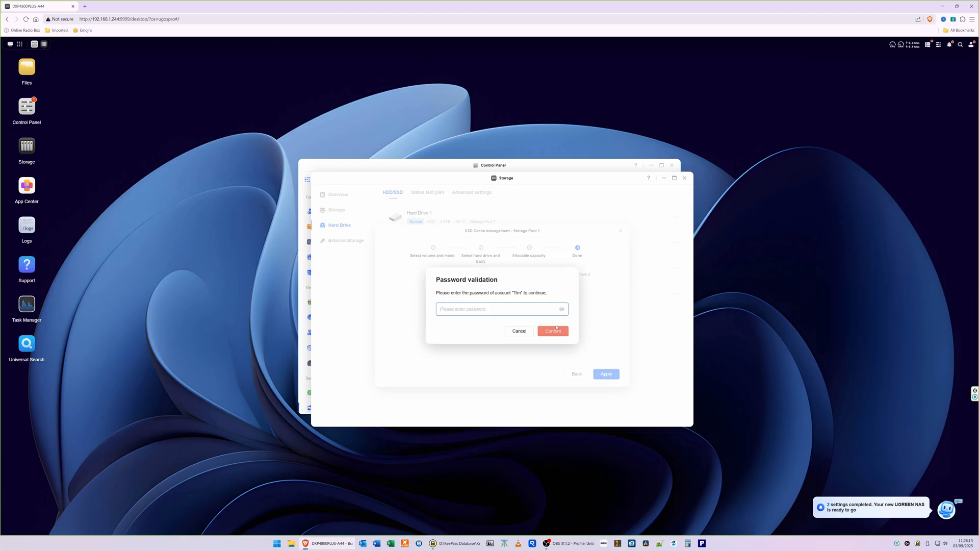
{"action": "type", "text": "•••••••••••"}
{"action": "left_click", "coordinate": [555, 330]}
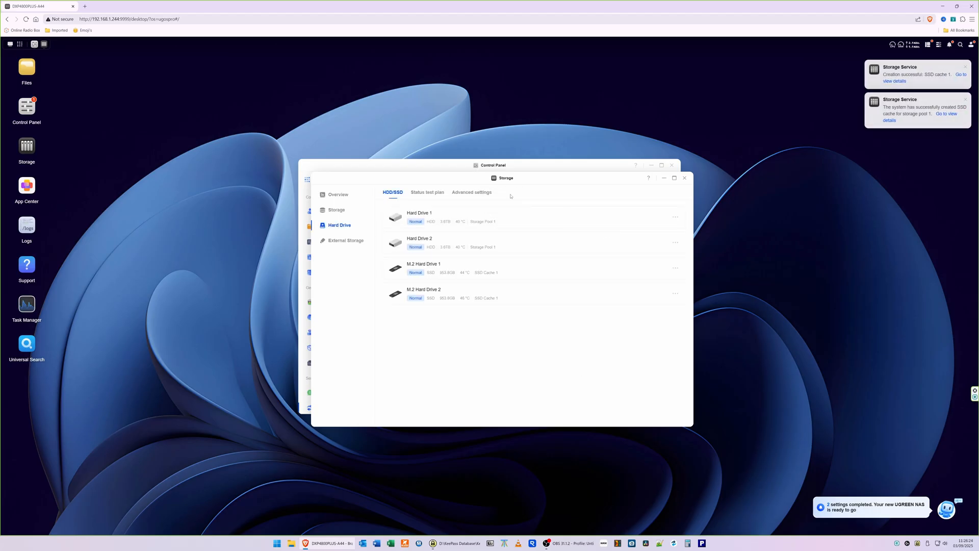
- Install the available system update 1.8.20.0012 from Control Panel's update page
{"action": "left_click", "coordinate": [336, 214]}
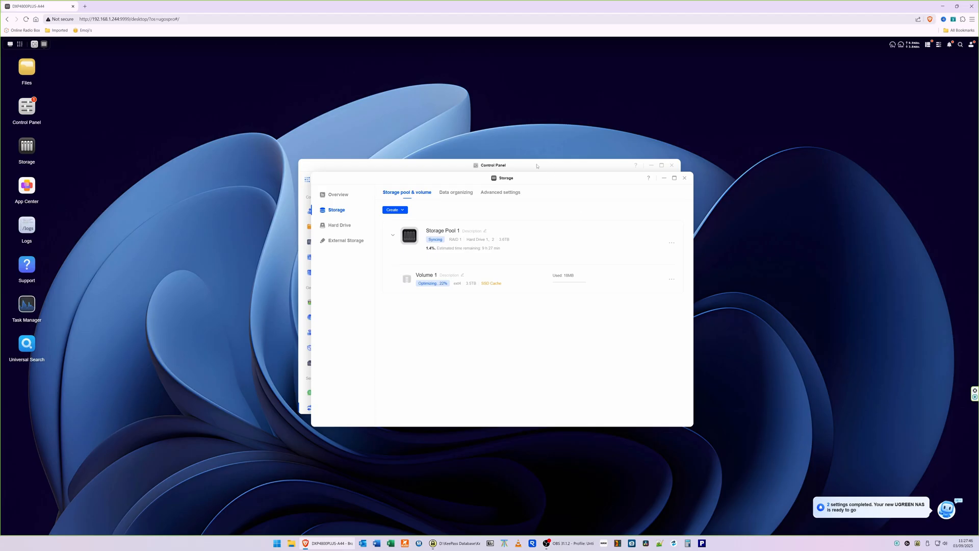
{"action": "left_click", "coordinate": [537, 165]}
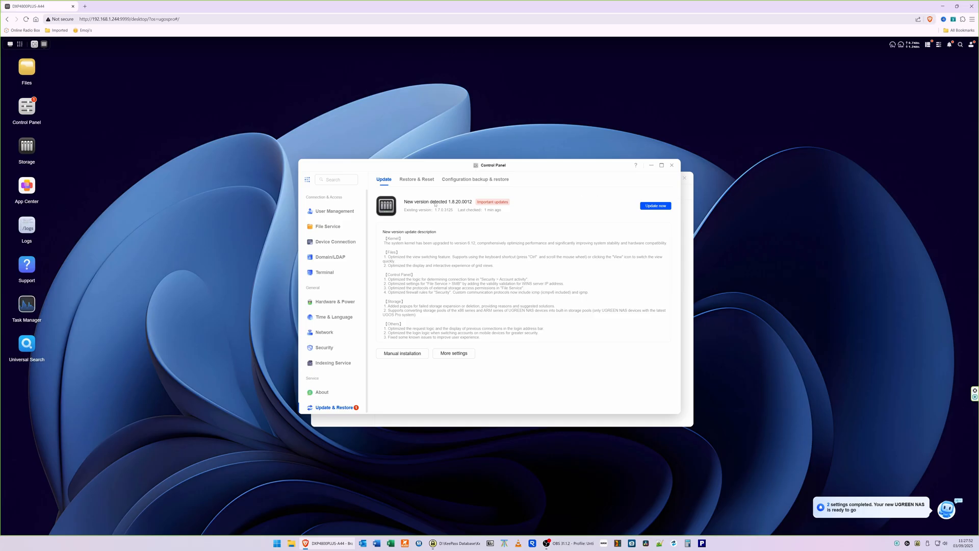
{"action": "left_click", "coordinate": [659, 206]}
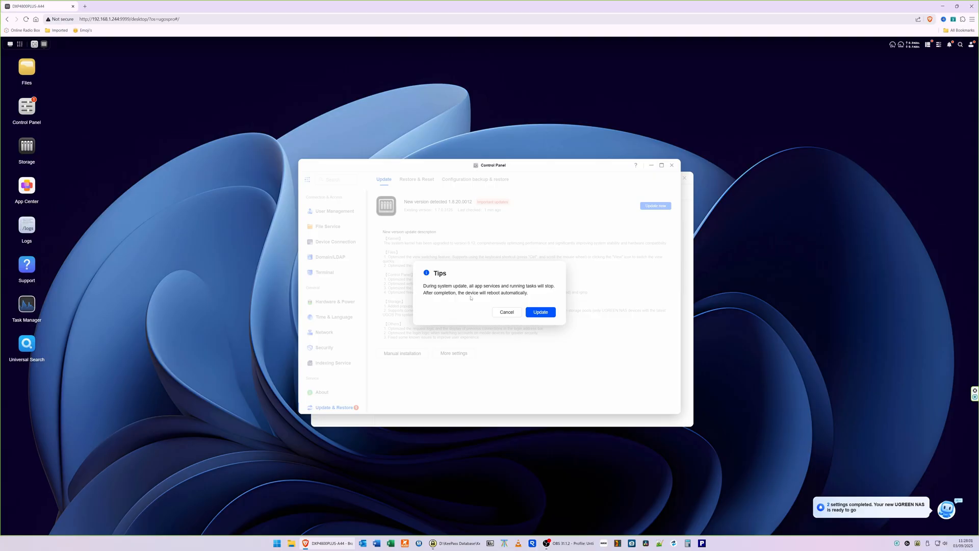
{"action": "left_click", "coordinate": [542, 312]}
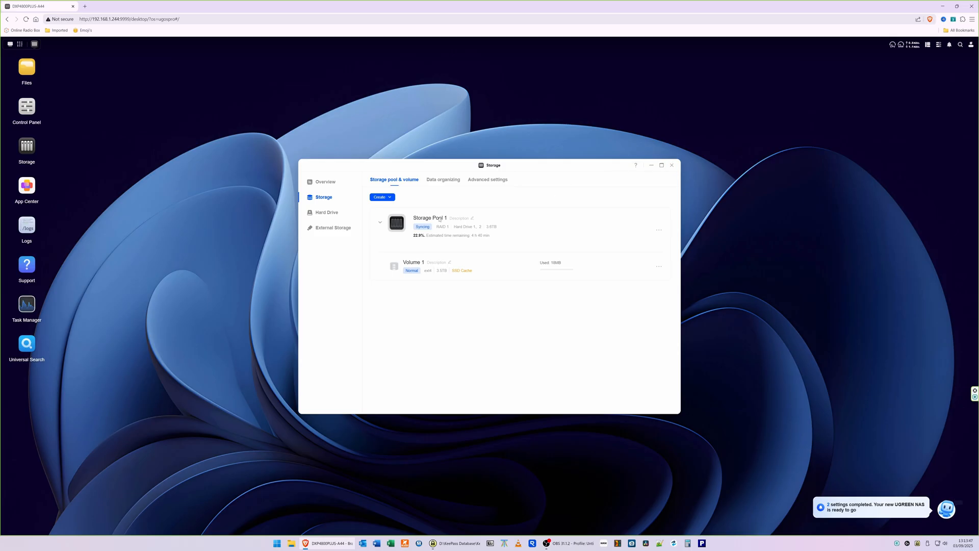
- Close Storage, open Files, and step through its welcome tour
{"action": "left_click", "coordinate": [673, 165]}
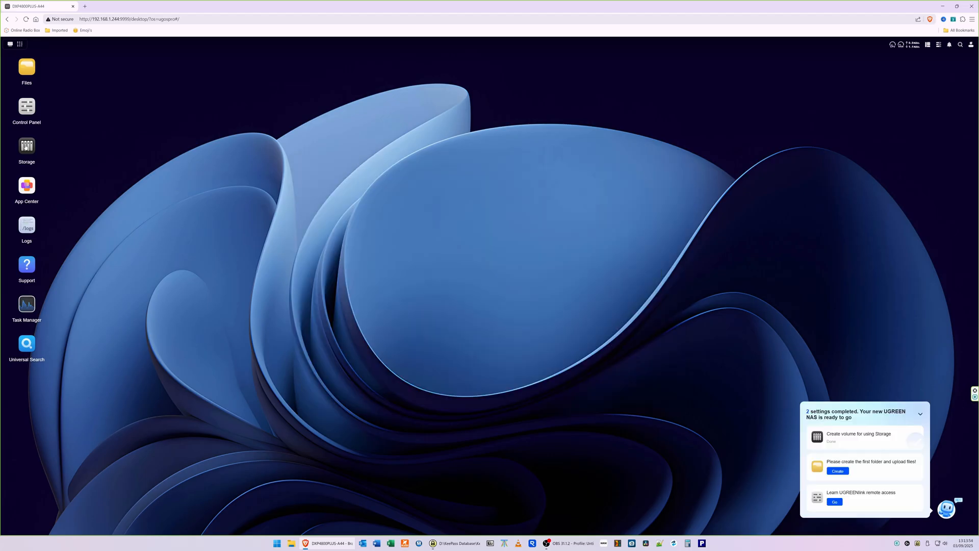
{"action": "left_click", "coordinate": [25, 68]}
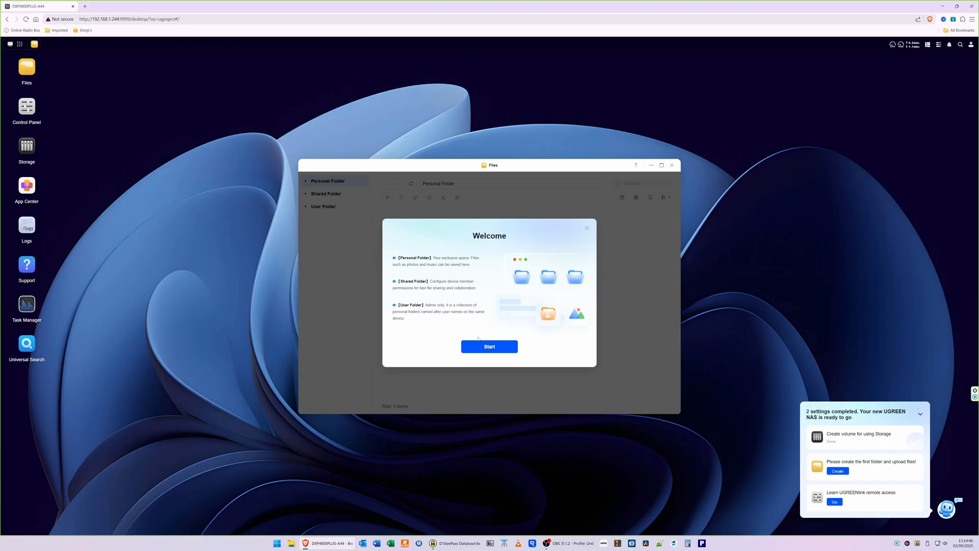
{"action": "left_click", "coordinate": [495, 348]}
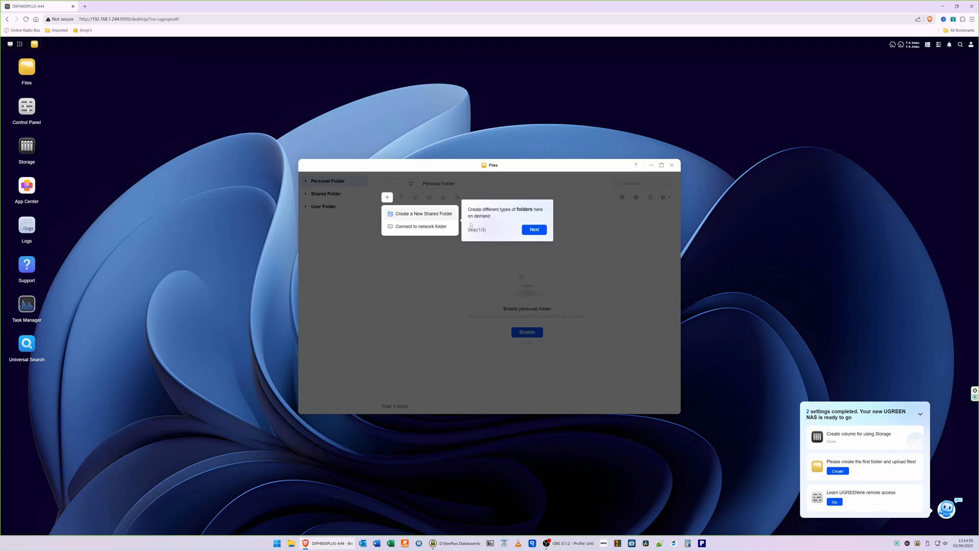
{"action": "left_click", "coordinate": [534, 230]}
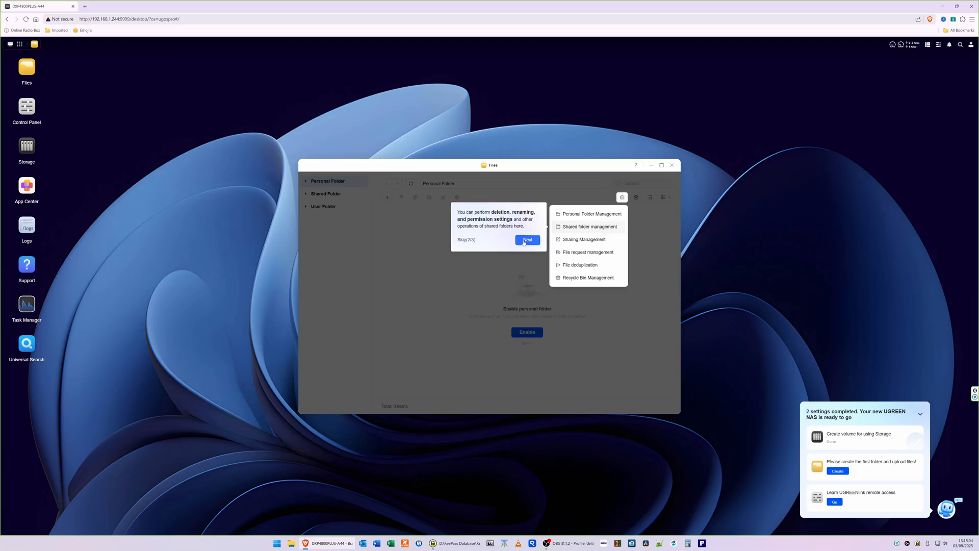
{"action": "left_click", "coordinate": [526, 240]}
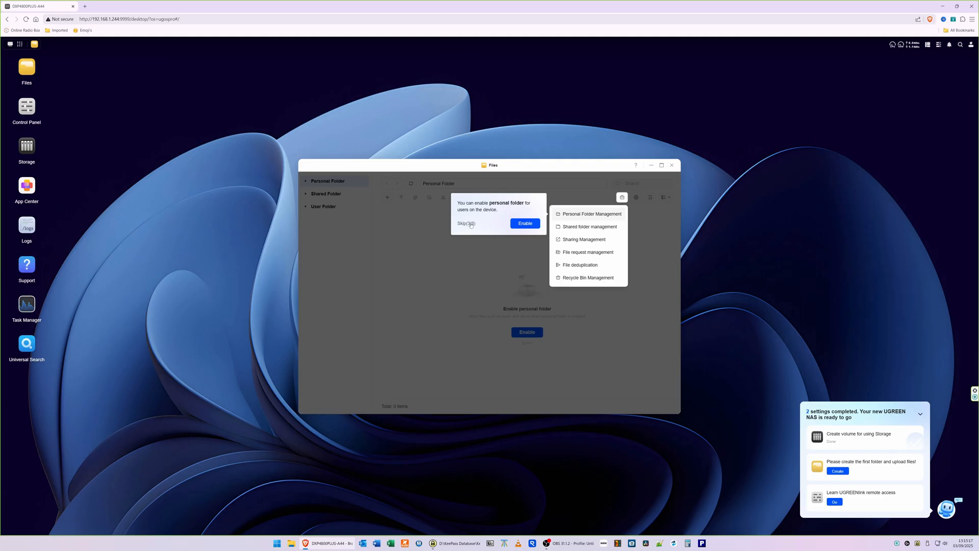
{"action": "left_click", "coordinate": [528, 223]}
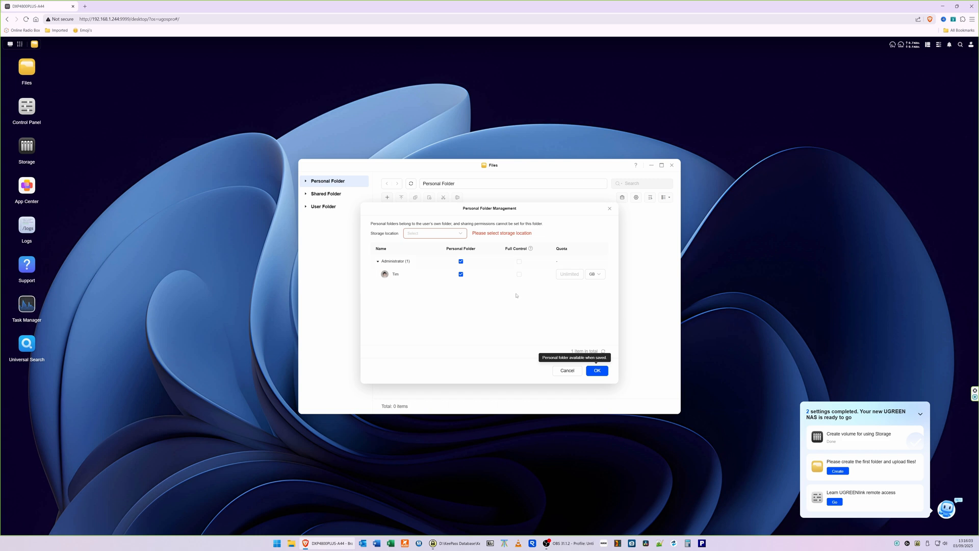
{"action": "left_click", "coordinate": [568, 371]}
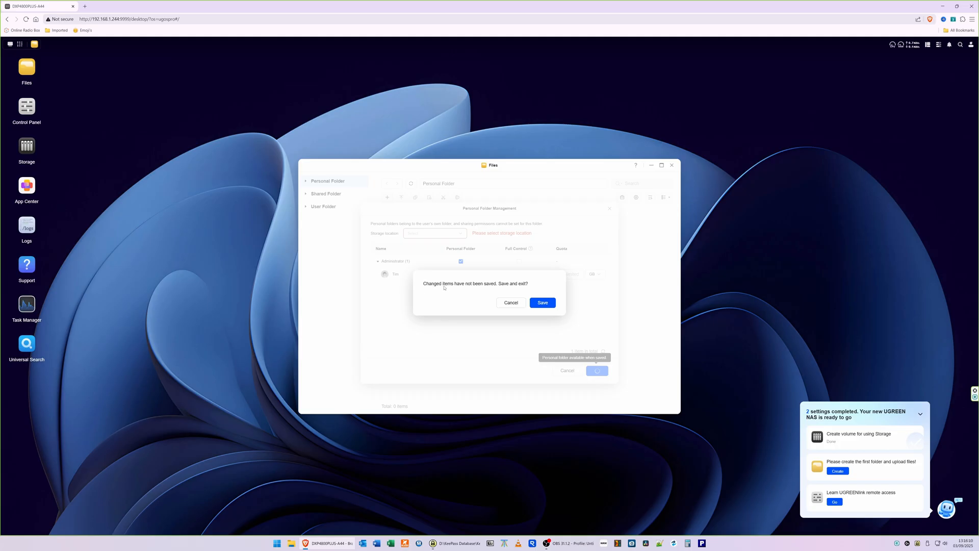
{"action": "left_click", "coordinate": [511, 303]}
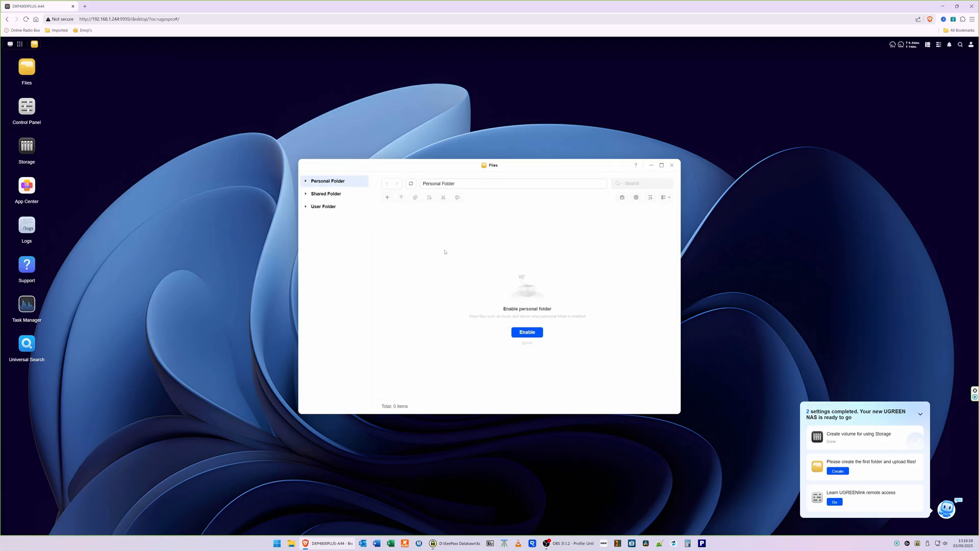
- Create a new shared folder named Data stored on Volume 1
{"action": "left_click", "coordinate": [329, 195]}
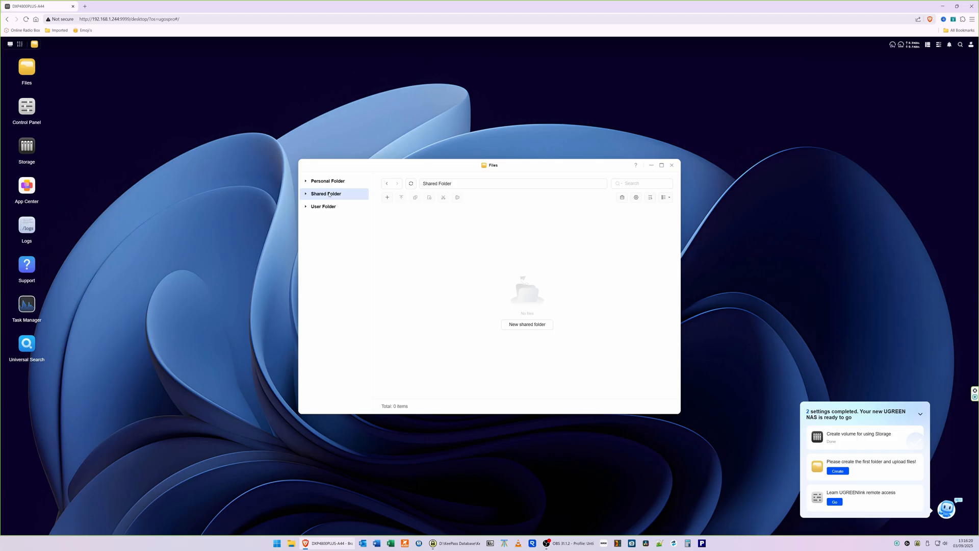
{"action": "left_click", "coordinate": [525, 329]}
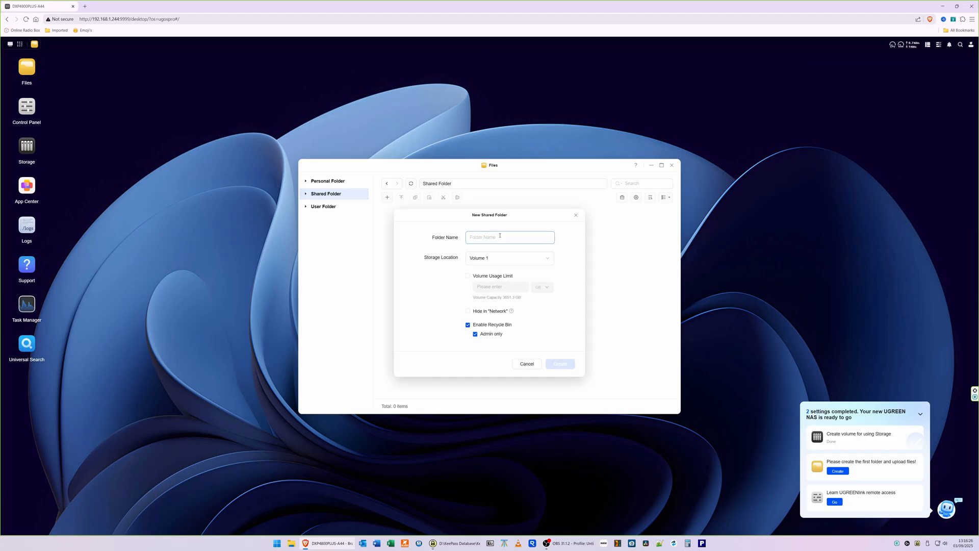
{"action": "type", "text": "Data"}
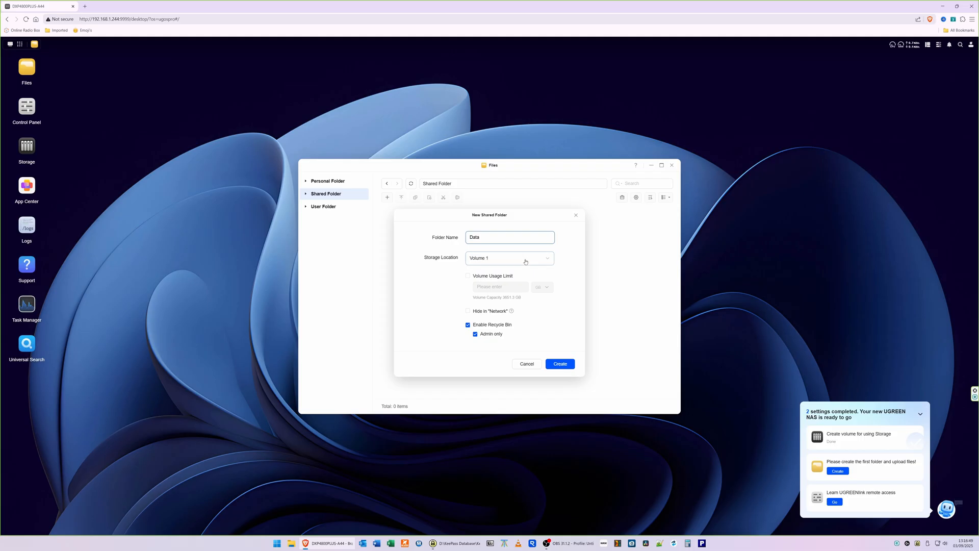
{"action": "left_click", "coordinate": [508, 237]}
{"action": "left_click", "coordinate": [505, 258]}
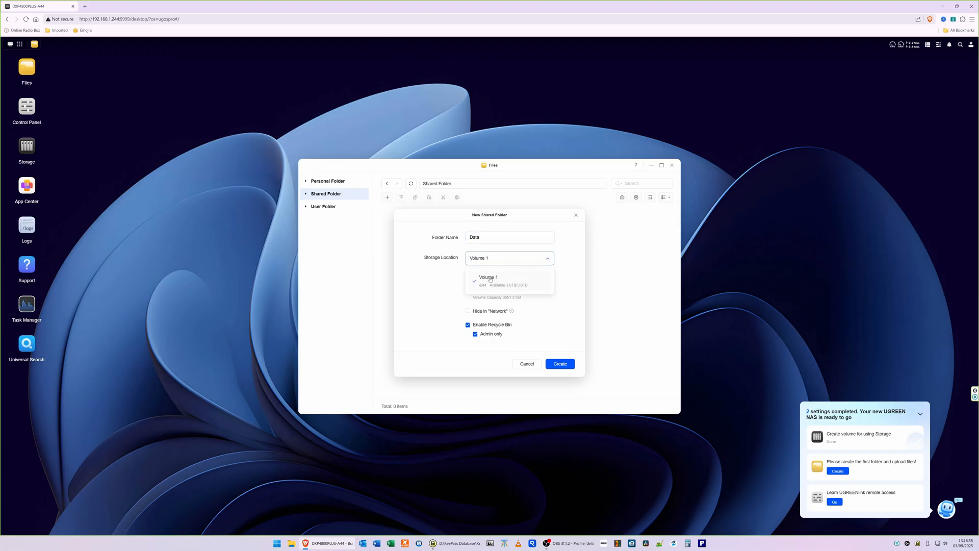
{"action": "left_click", "coordinate": [490, 280]}
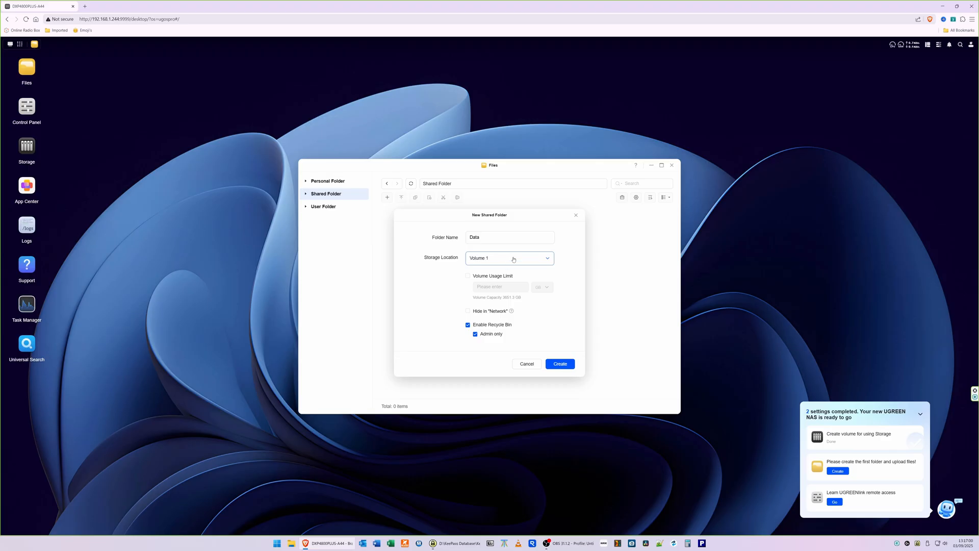
{"action": "left_click", "coordinate": [523, 260]}
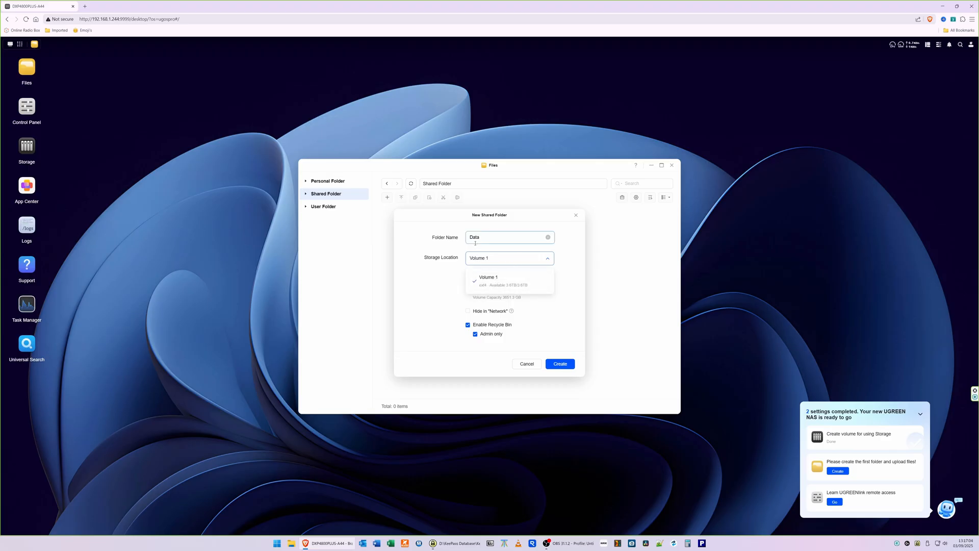
{"action": "left_click", "coordinate": [572, 246]}
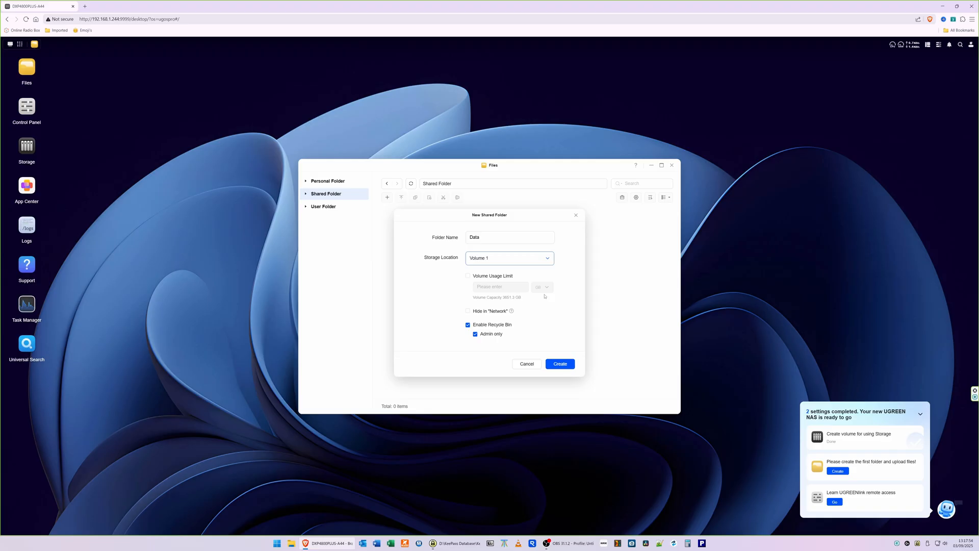
{"action": "left_click", "coordinate": [467, 325]}
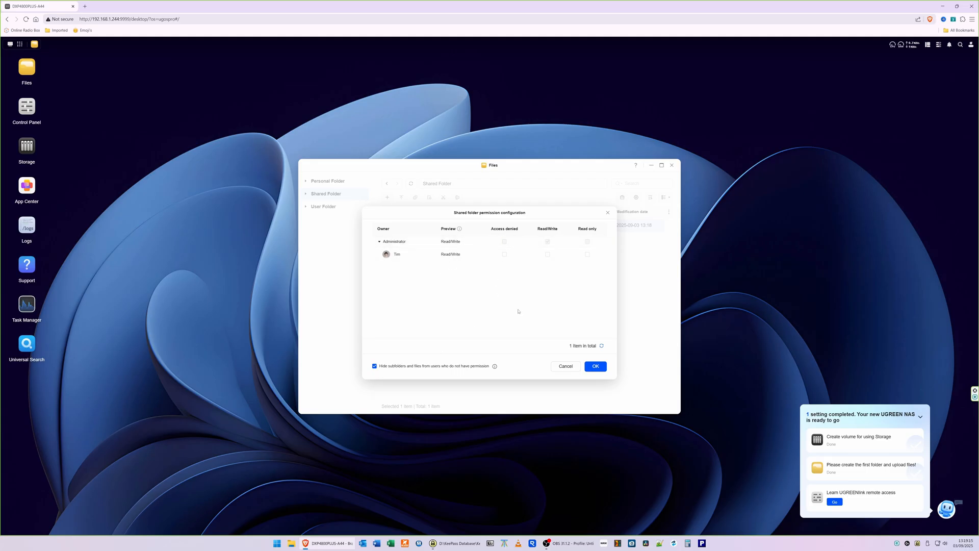
- Accept the default shared folder permissions and close Files
{"action": "left_click", "coordinate": [596, 366]}
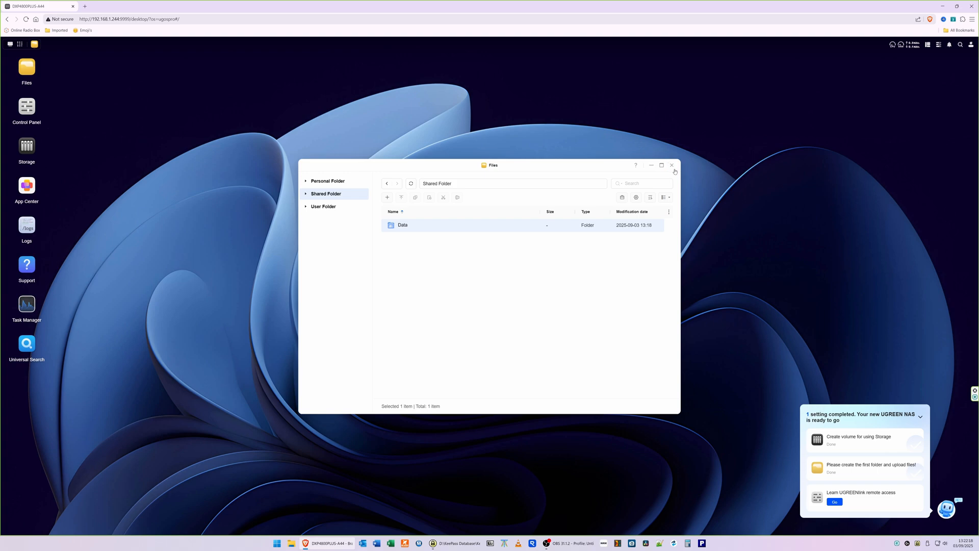
{"action": "left_click", "coordinate": [672, 169]}
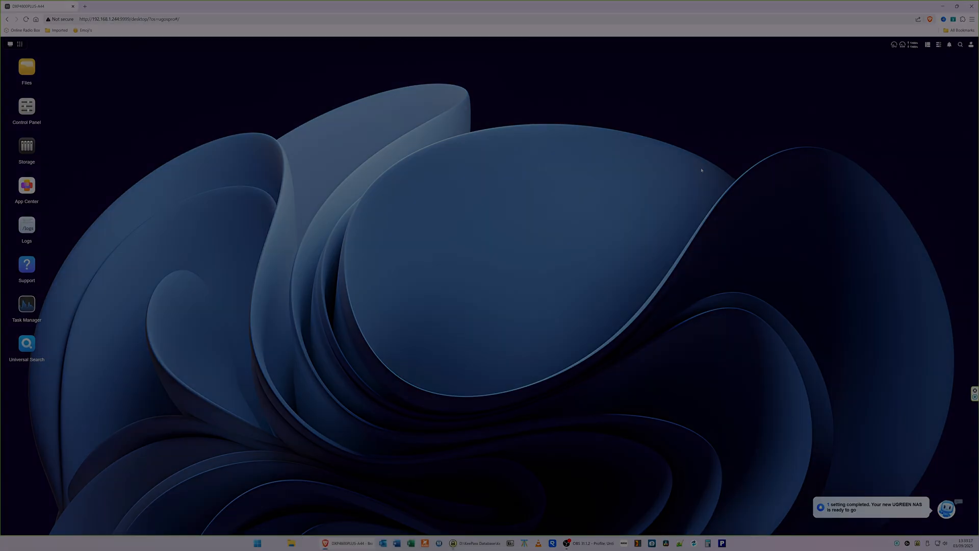